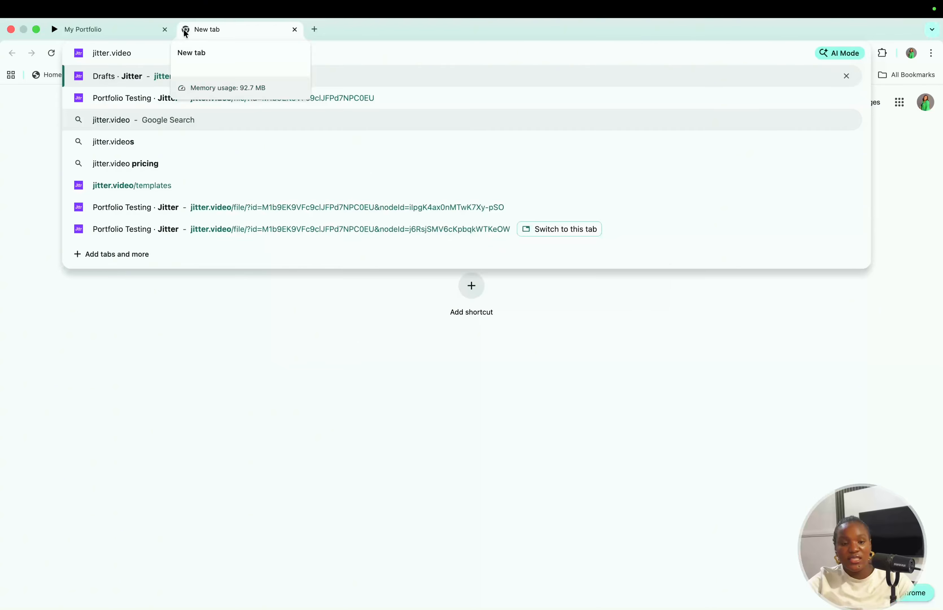
# Open jitter.video and browse its template gallery, returning to the drafts
pyautogui.press('Return')
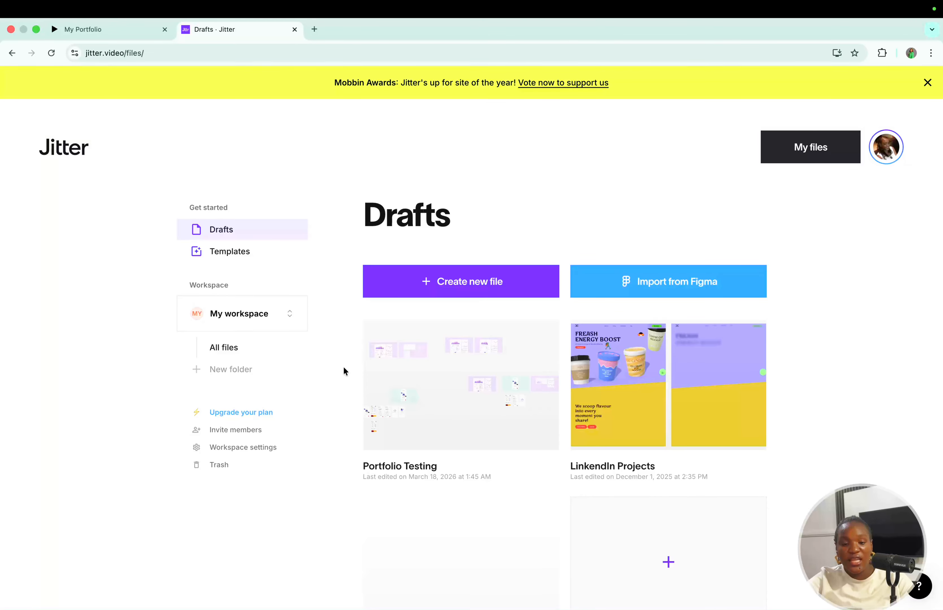
pyautogui.click(259, 251)
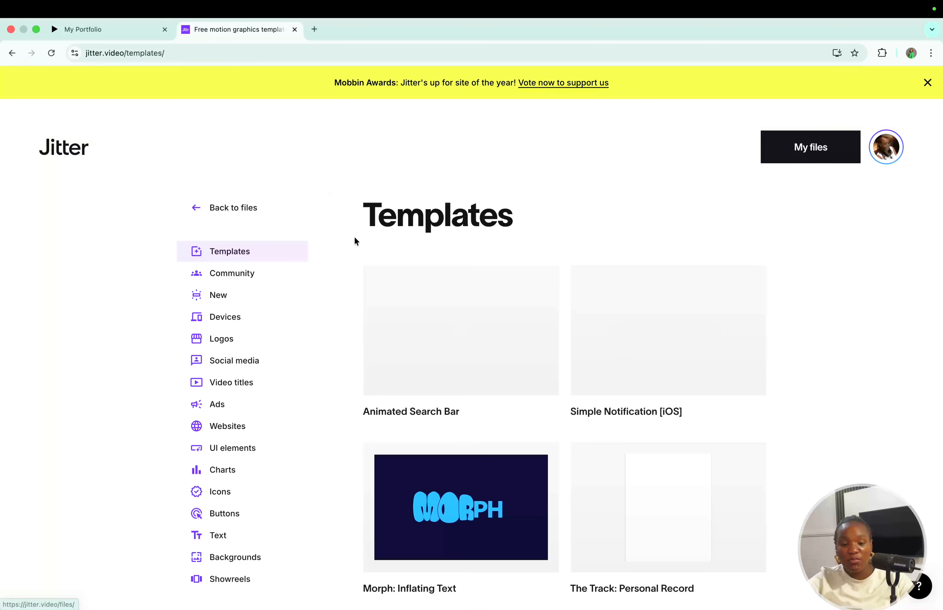
pyautogui.scroll(-15, 356, 331)
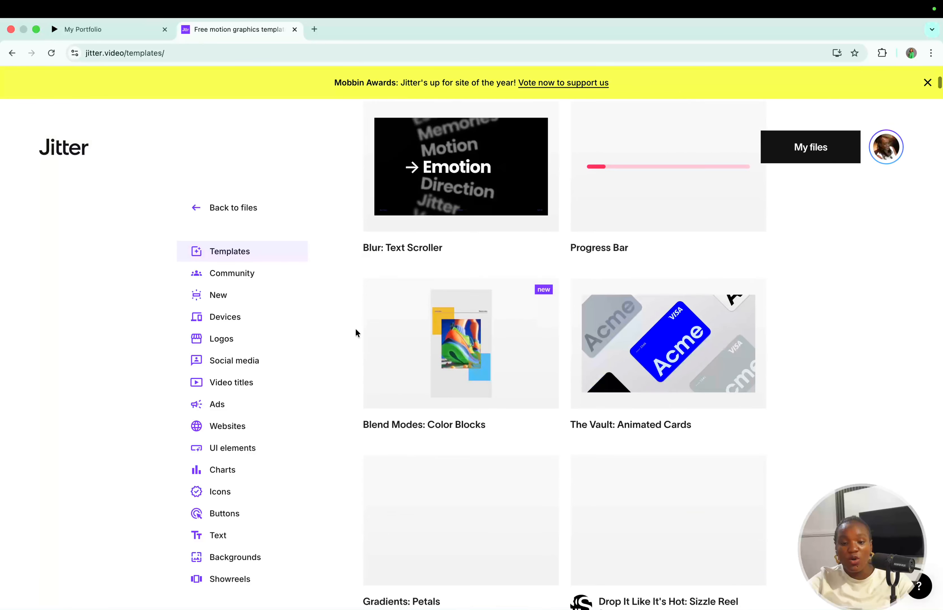
pyautogui.scroll(-5, 355, 327)
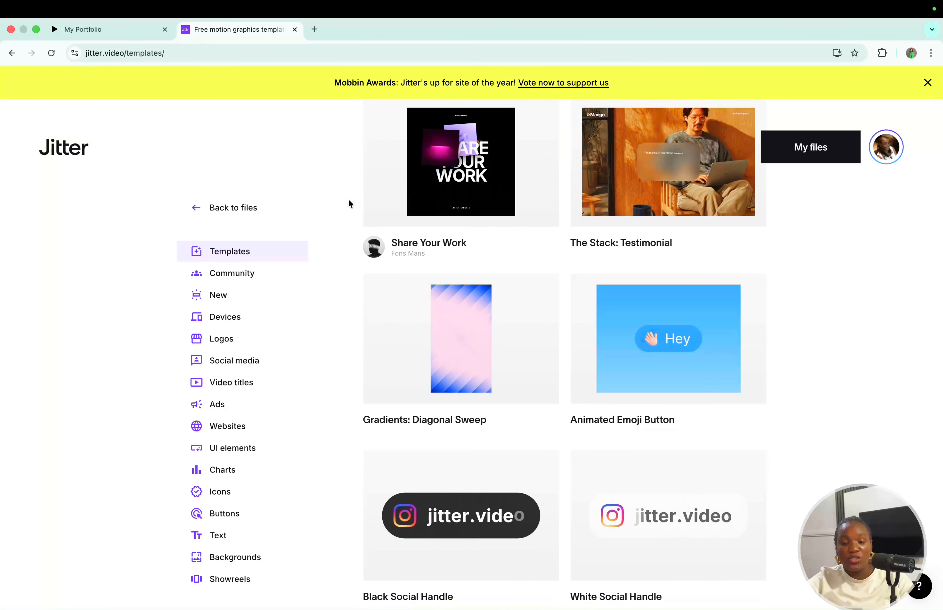
pyautogui.click(252, 208)
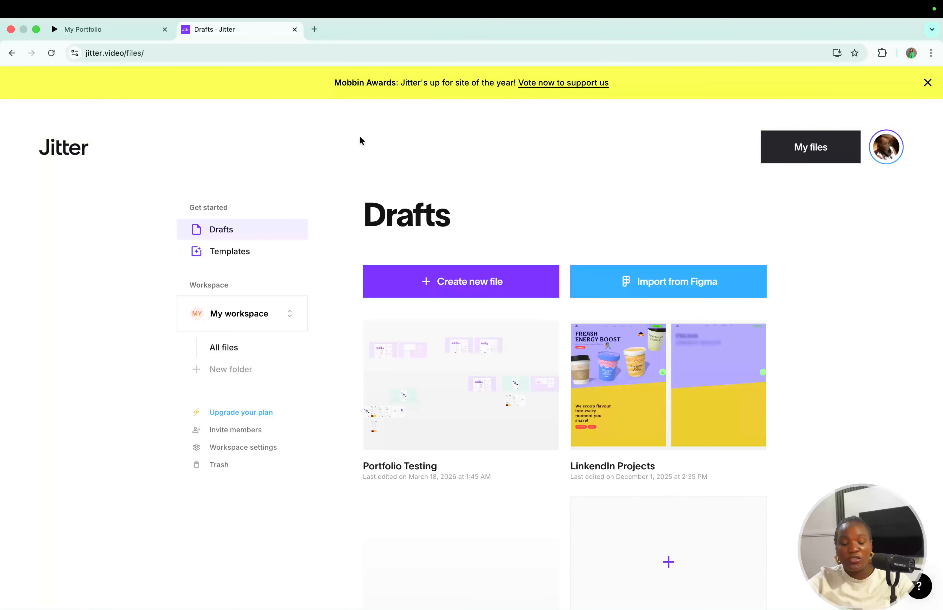
# Create a new blank file from the drafts page
pyautogui.click(453, 288)
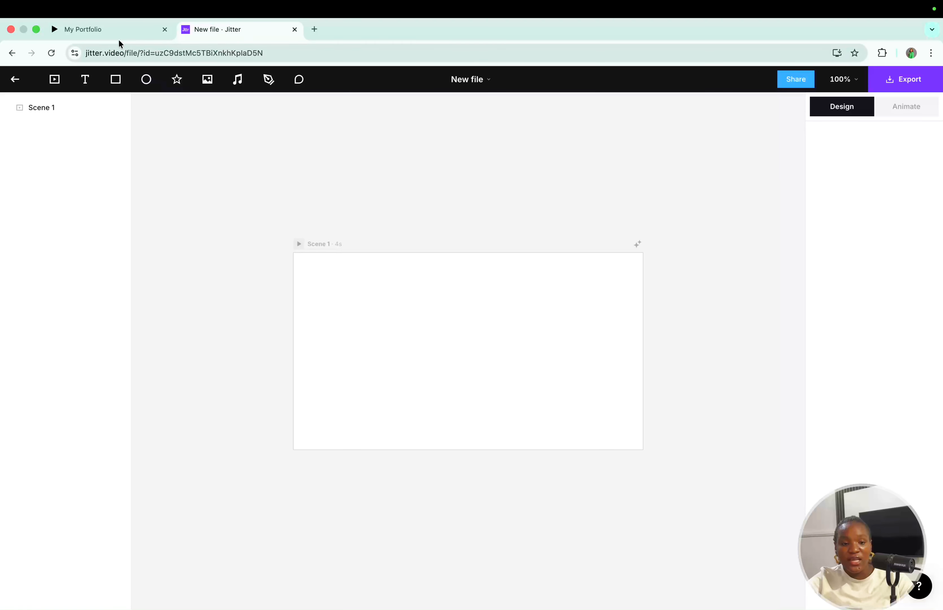
# Review the charts and components of the Viite Design System page in the My Portfolio prototype
pyautogui.click(114, 29)
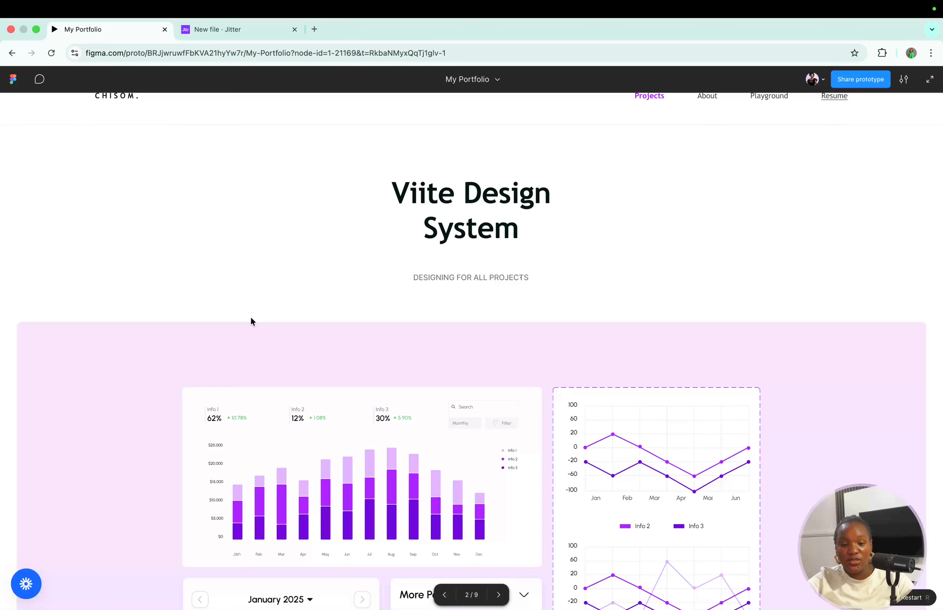
pyautogui.scroll(-6, 250, 317)
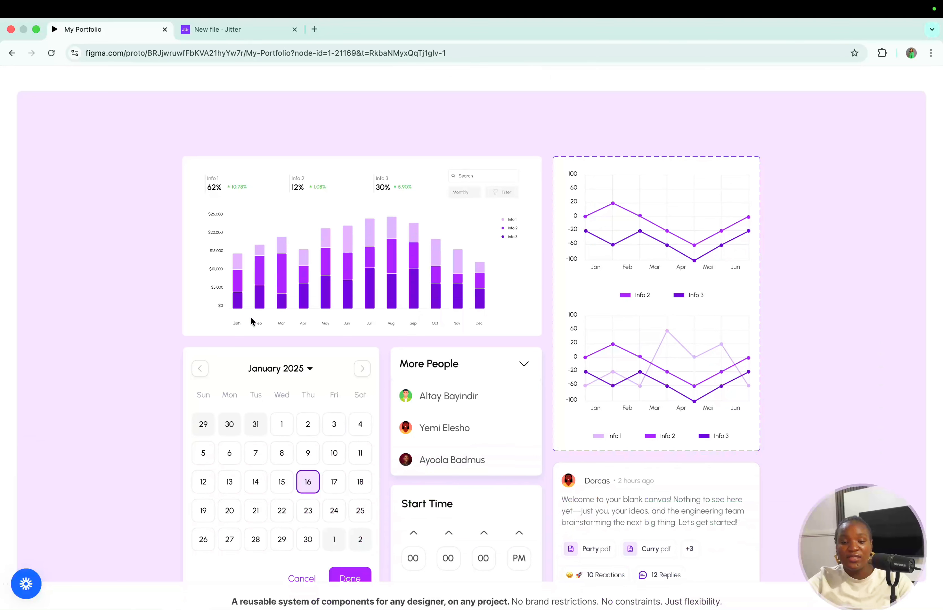
pyautogui.scroll(5, 250, 318)
pyautogui.scroll(-5, 251, 317)
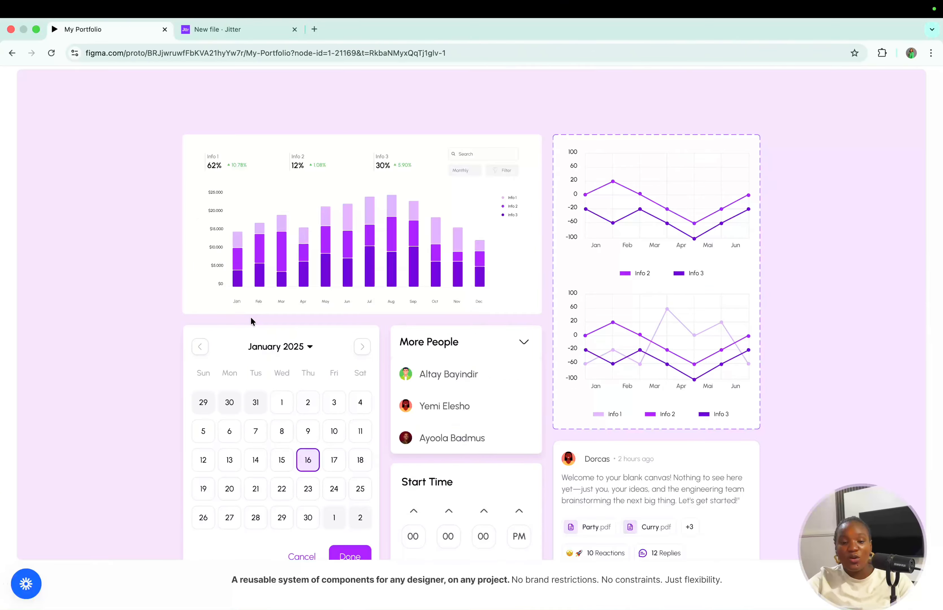
pyautogui.scroll(1, 251, 318)
pyautogui.scroll(5, 252, 320)
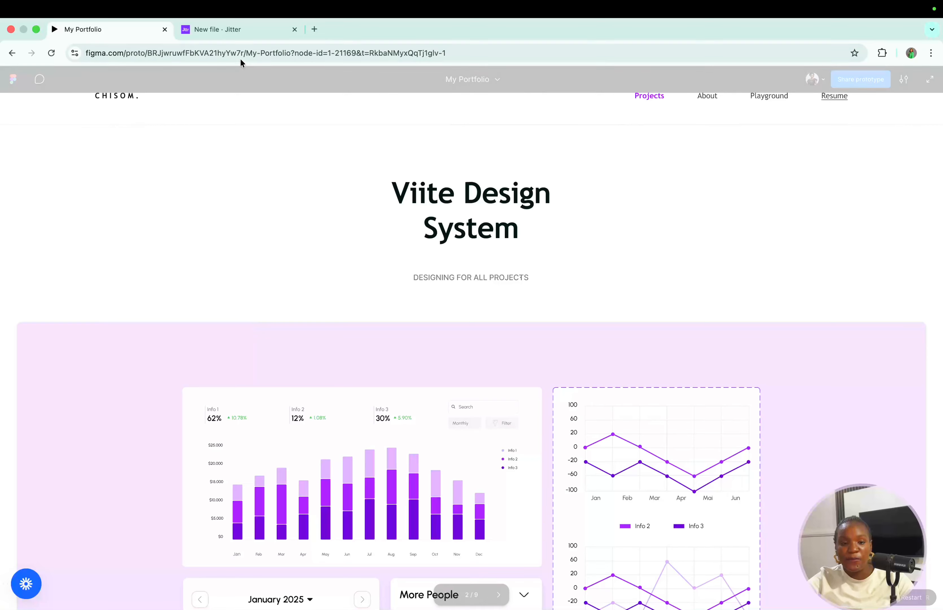
# Switch to the Figma design file and copy the Design System frame to the clipboard with the Jitter plugin
pyautogui.click(238, 29)
pyautogui.hotkey('ctrl', 'Right')
pyautogui.click(254, 186)
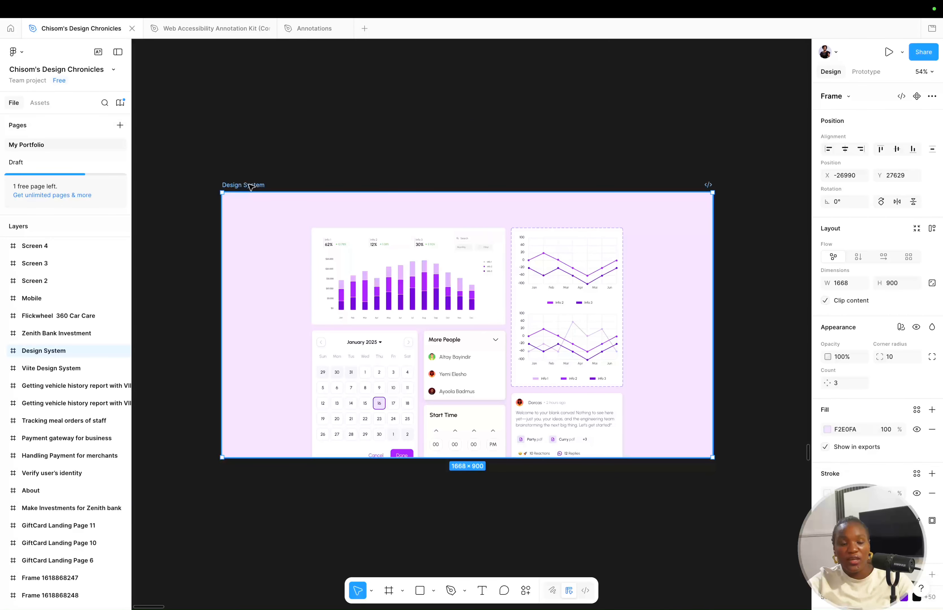
pyautogui.rightClick(250, 187)
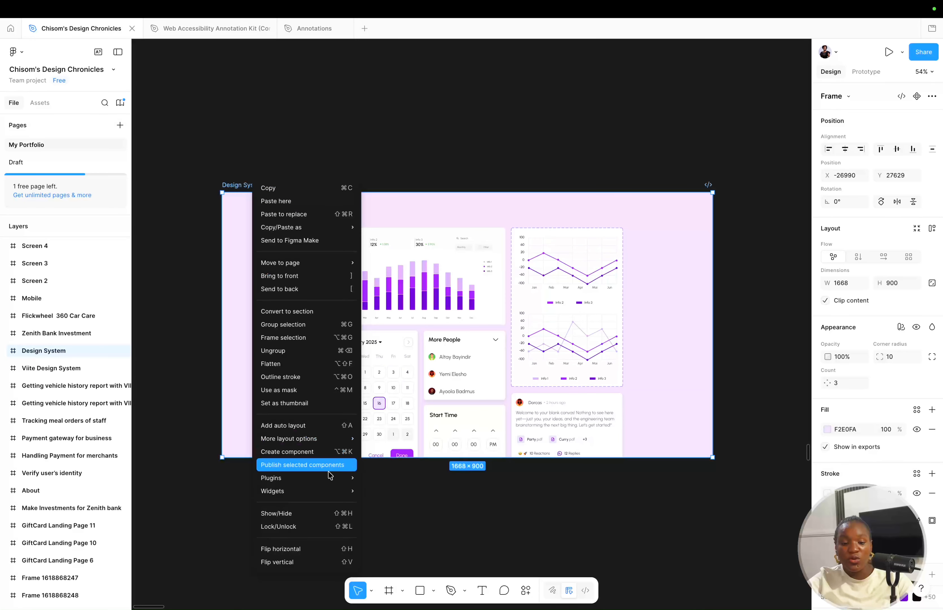
pyautogui.moveTo(328, 479)
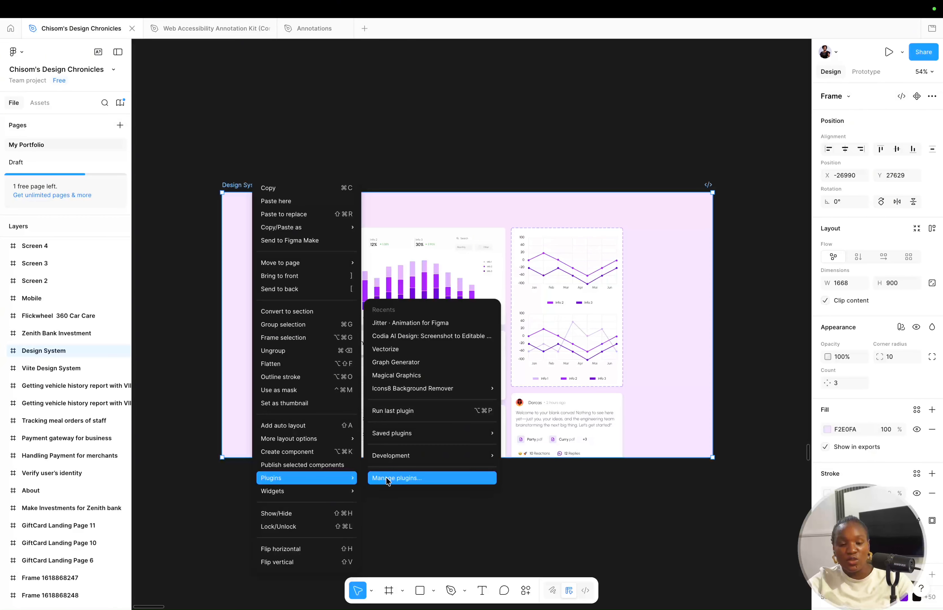
pyautogui.moveTo(337, 438)
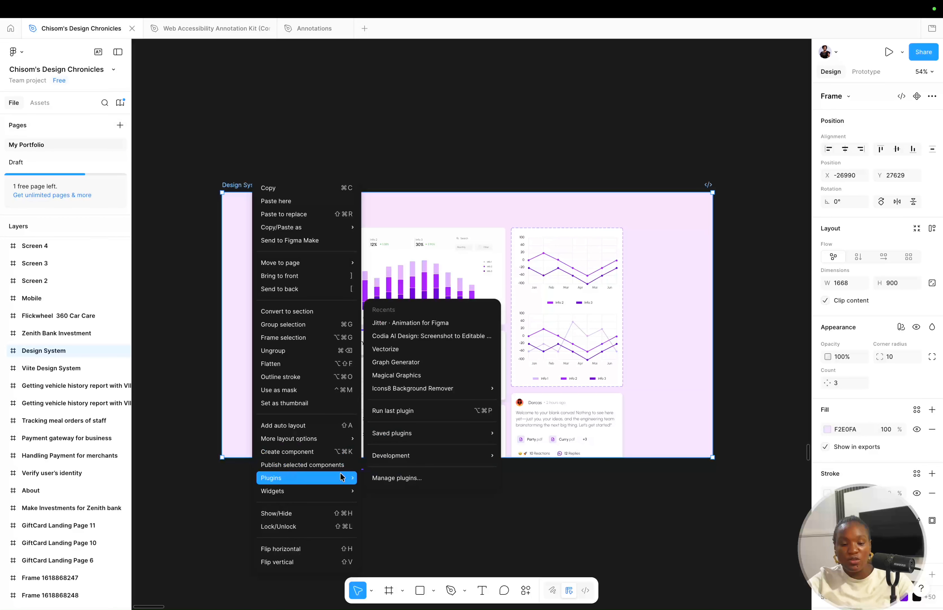
pyautogui.click(414, 321)
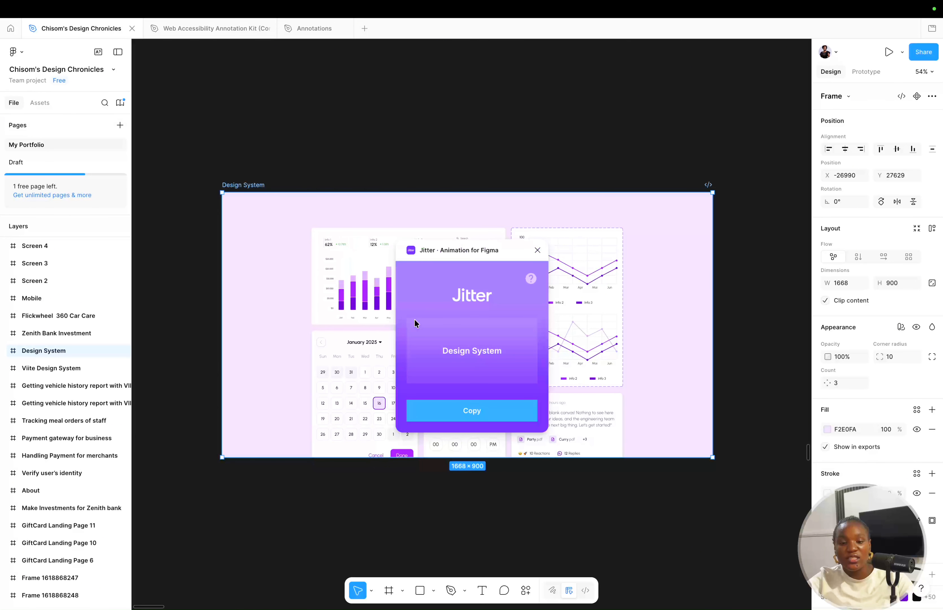
pyautogui.click(480, 411)
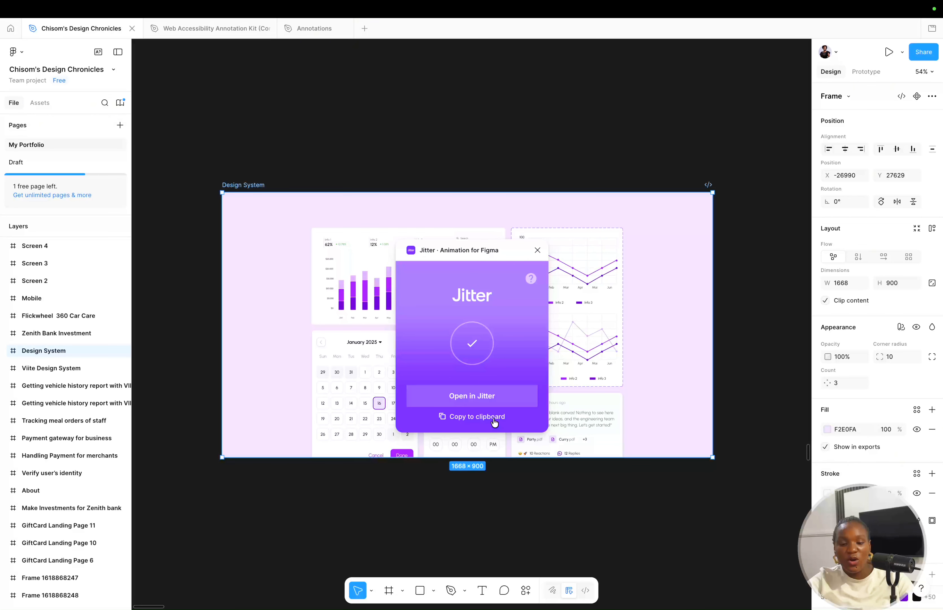
pyautogui.click(493, 419)
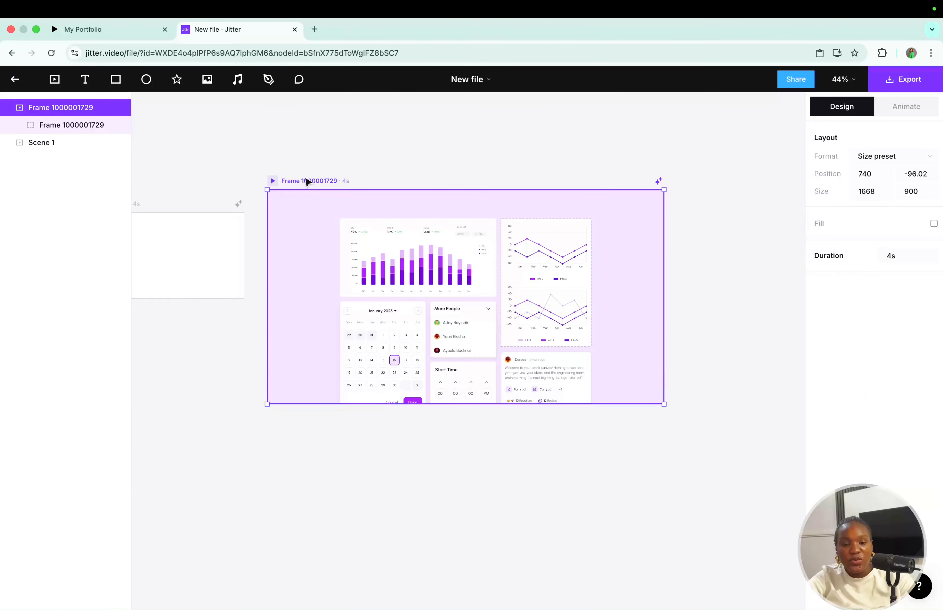
# Brainstorm an AI intro animation in the Cinematic style for the imported design system frame
pyautogui.scroll(4, 306, 181)
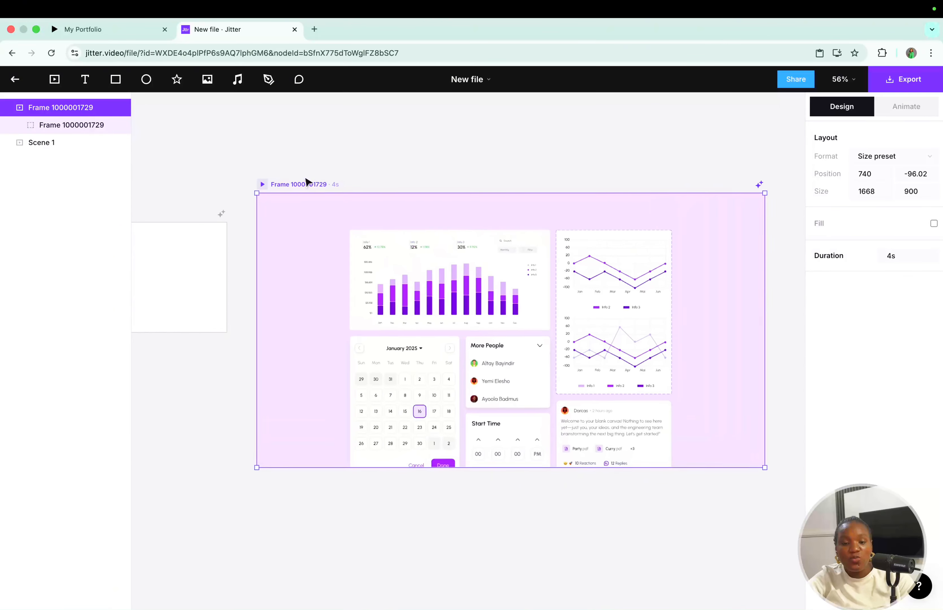
pyautogui.hscroll(2, 306, 181)
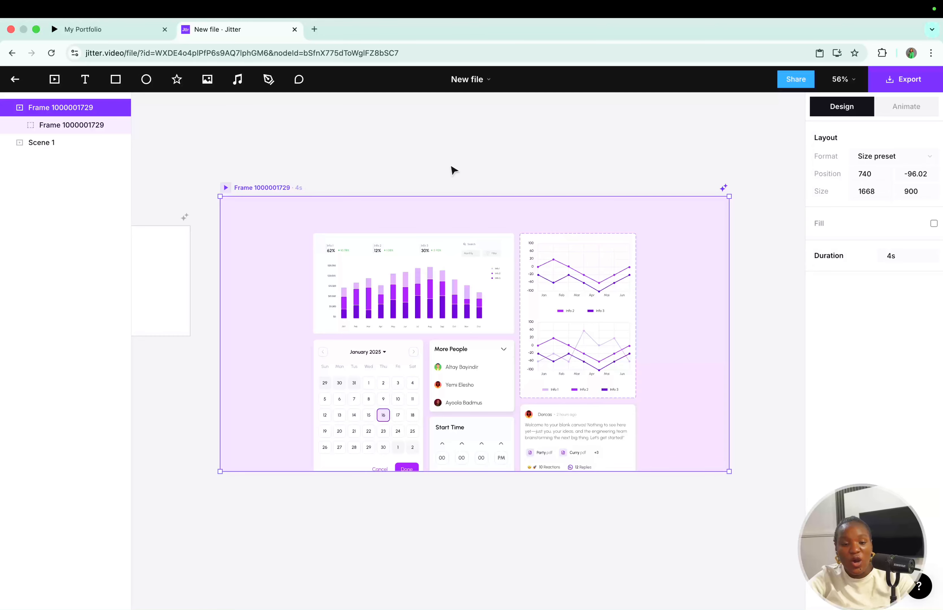
pyautogui.scroll(6, 754, 175)
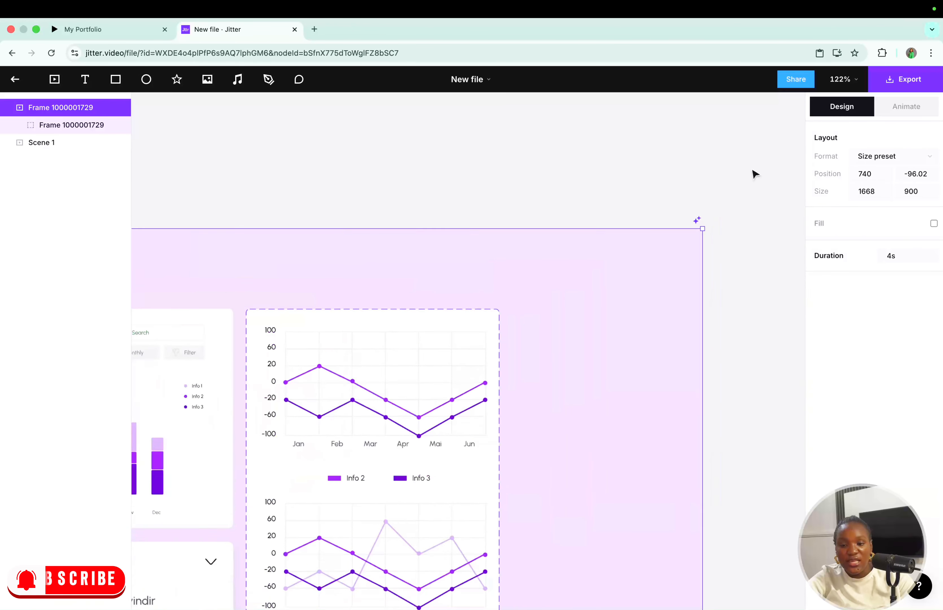
pyautogui.scroll(-8, 685, 239)
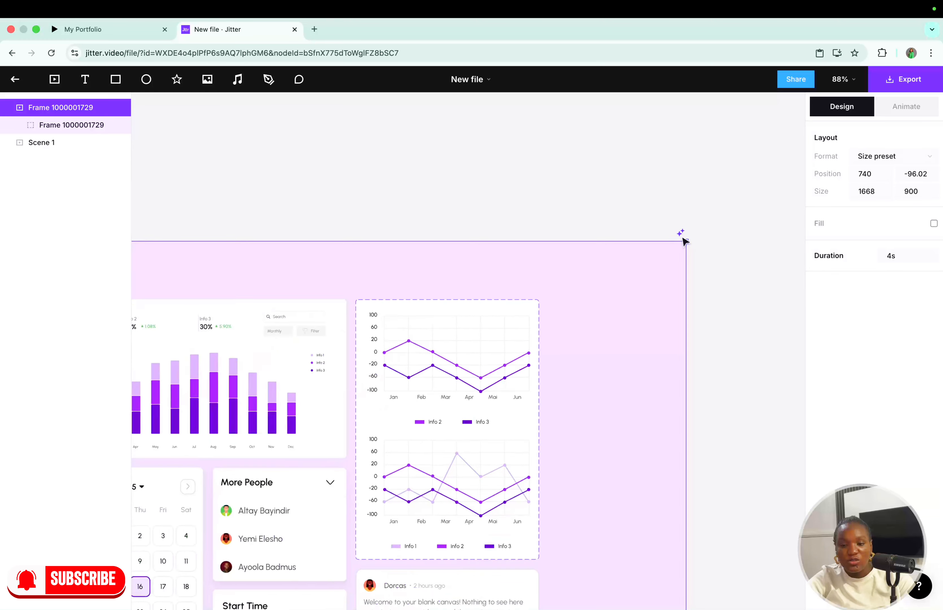
pyautogui.click(677, 230)
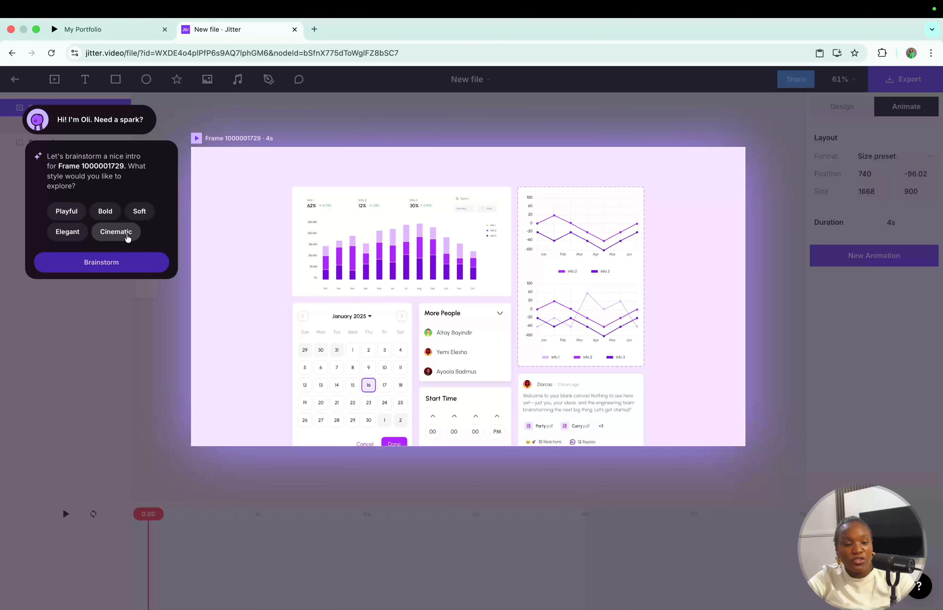
pyautogui.click(128, 237)
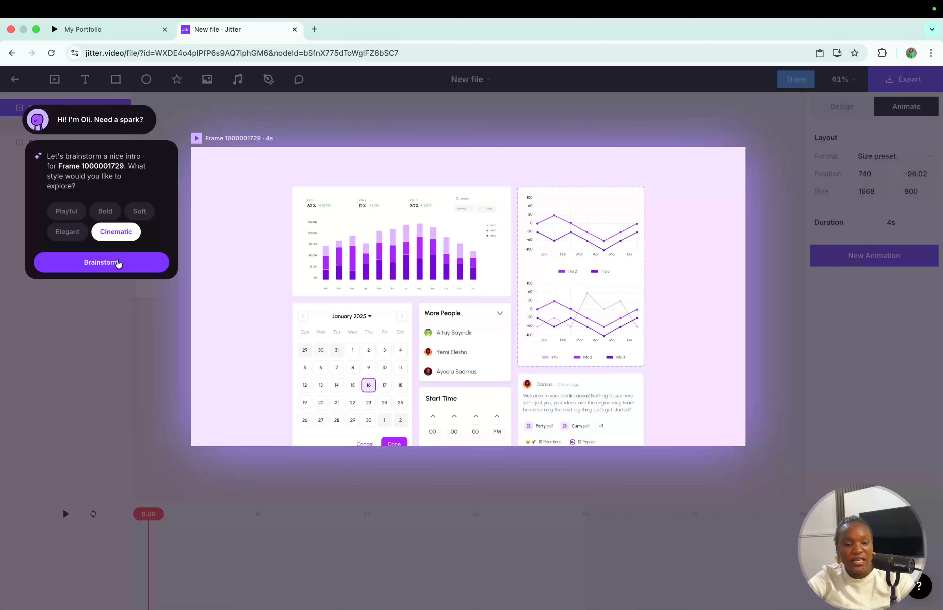
pyautogui.click(118, 262)
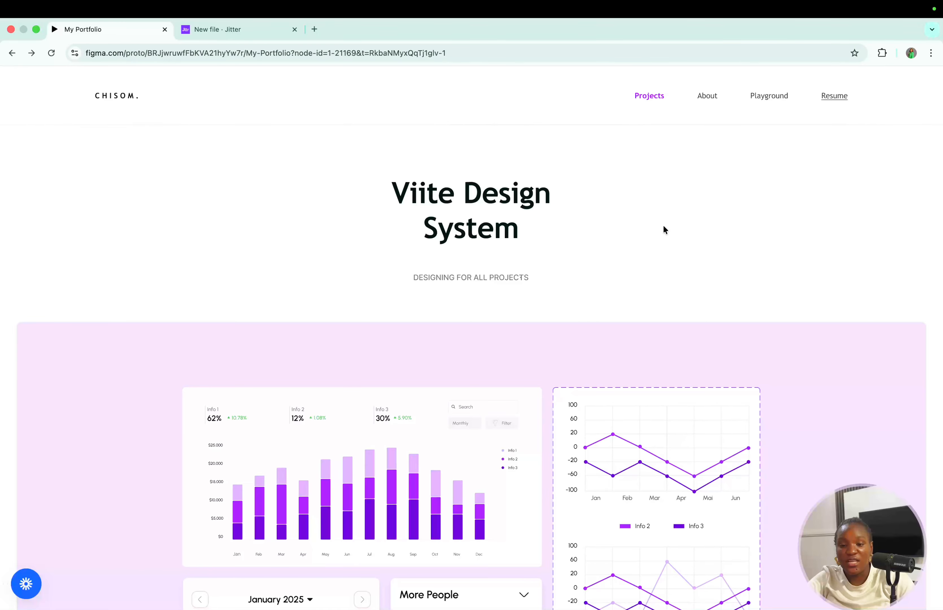
# Look through the portfolio's project list and examine the Flickwheel 360 Car Care page with its three phone mockups
pyautogui.scroll(-1, 663, 227)
pyautogui.scroll(1, 663, 226)
pyautogui.click(648, 96)
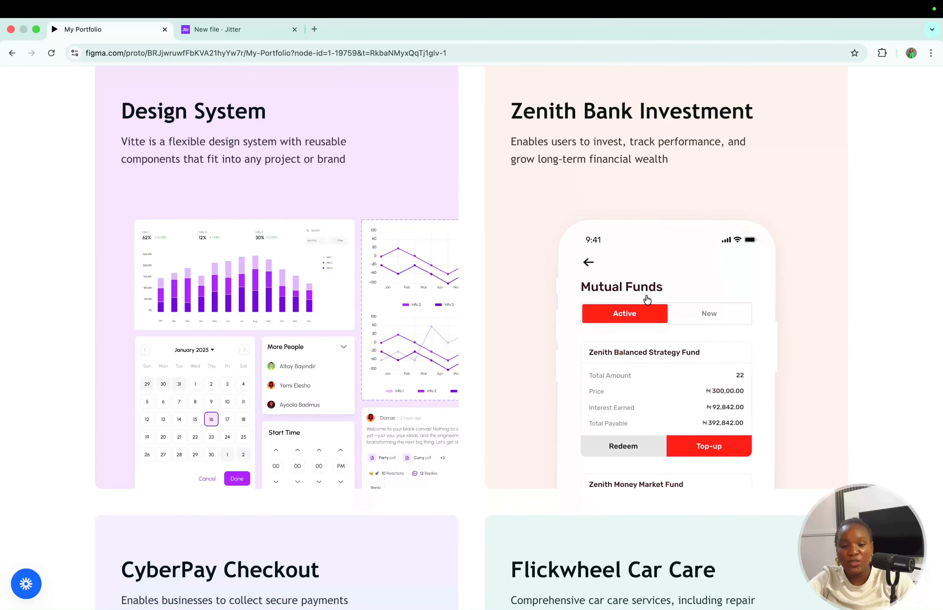
pyautogui.scroll(-10, 647, 300)
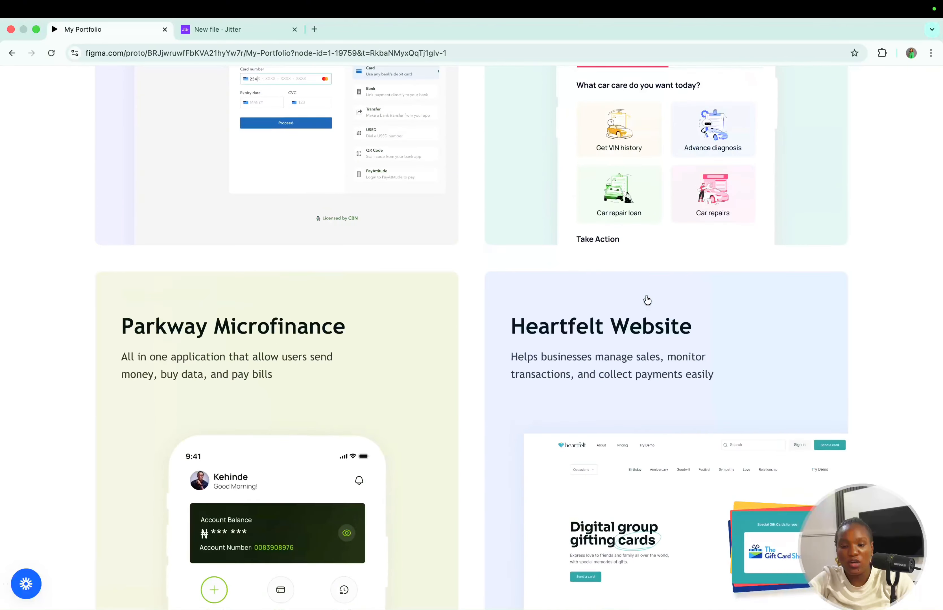
pyautogui.scroll(5, 647, 300)
pyautogui.click(671, 240)
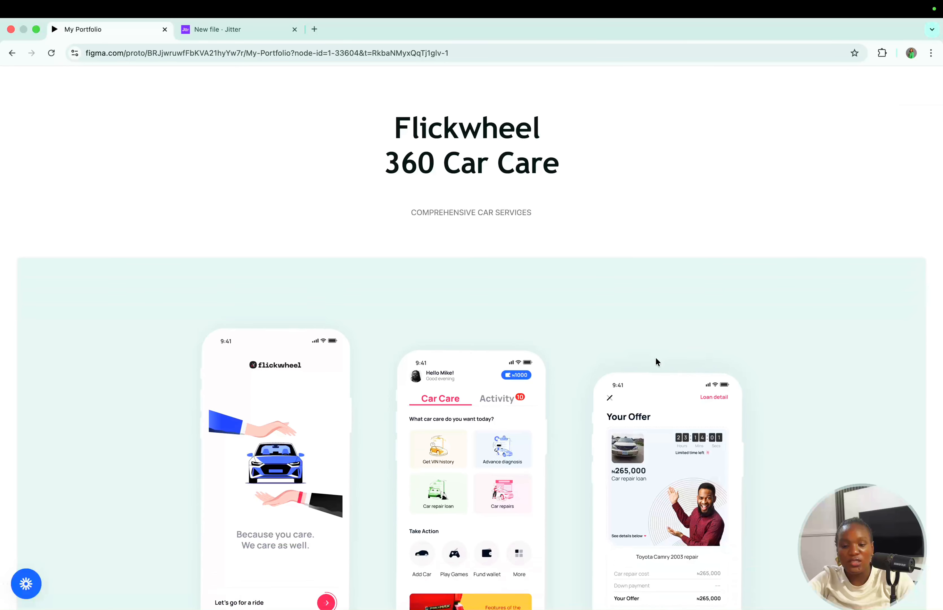
pyautogui.scroll(-5, 790, 353)
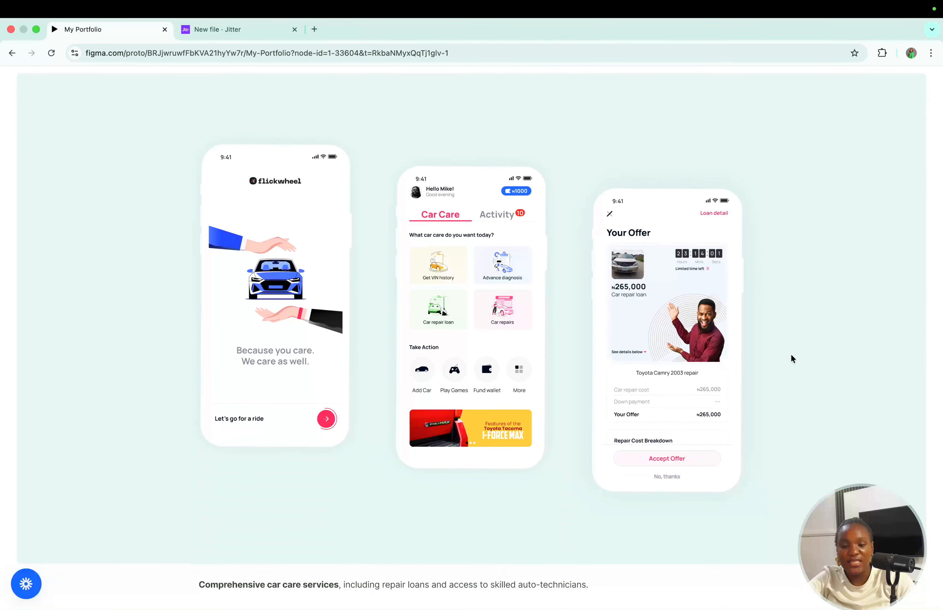
pyautogui.scroll(5, 792, 355)
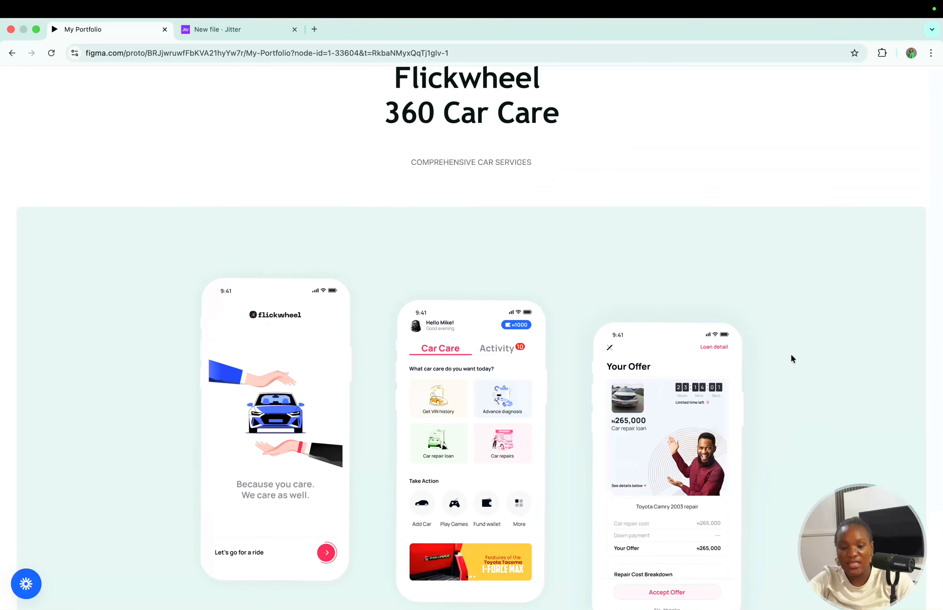
pyautogui.scroll(-5, 790, 358)
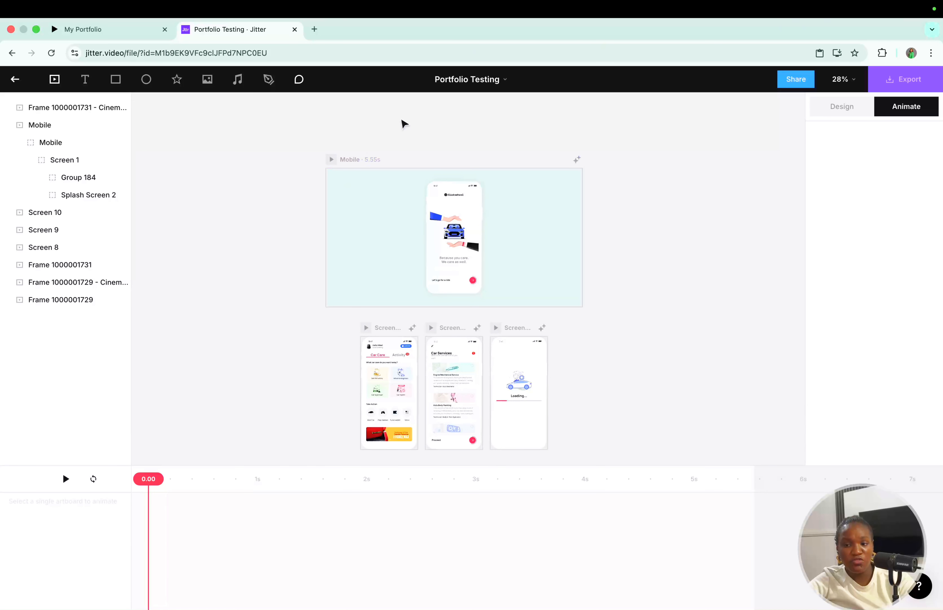
# Examine the Mobile artboard and the Screen 8, Screen 9 and Screen 10 artboards in the Portfolio Testing file
pyautogui.scroll(5, 443, 219)
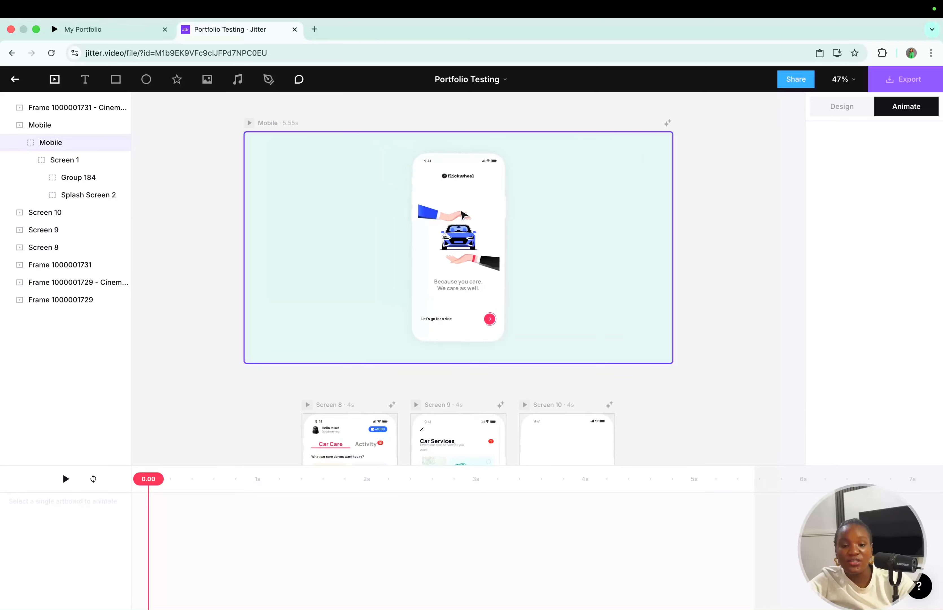
pyautogui.scroll(-5, 545, 327)
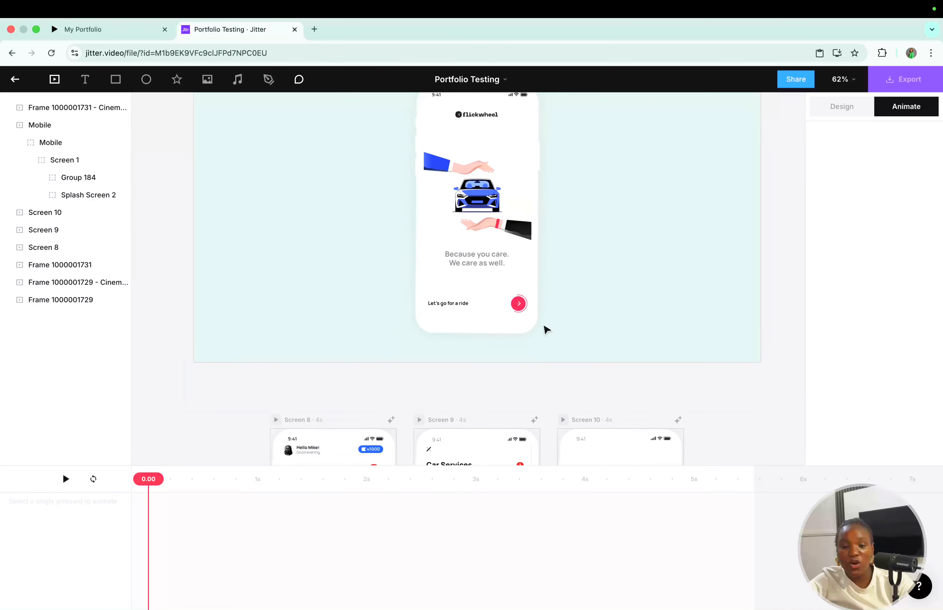
pyautogui.hscroll(2, 546, 329)
pyautogui.scroll(-1, 546, 329)
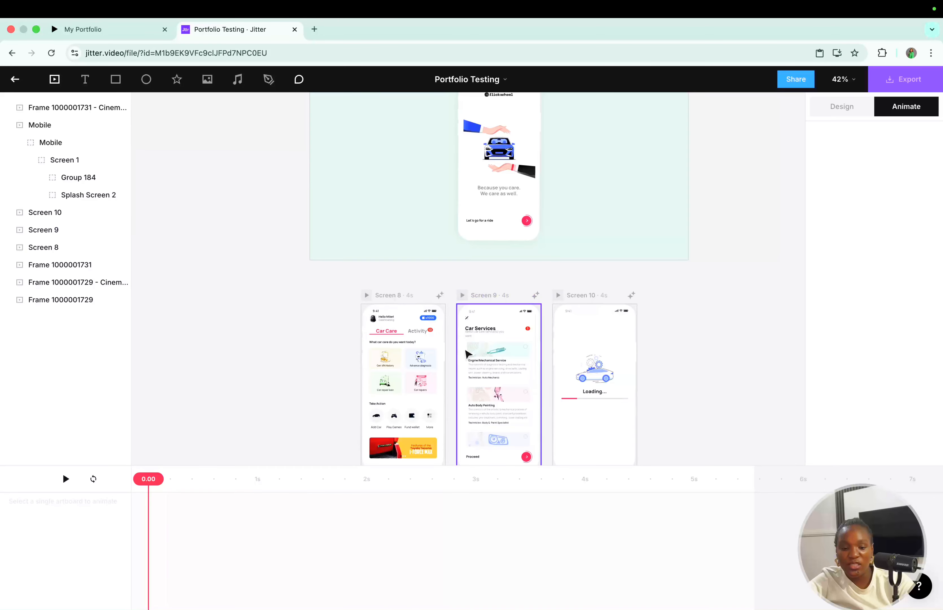
pyautogui.scroll(-2, 467, 353)
pyautogui.scroll(4, 413, 320)
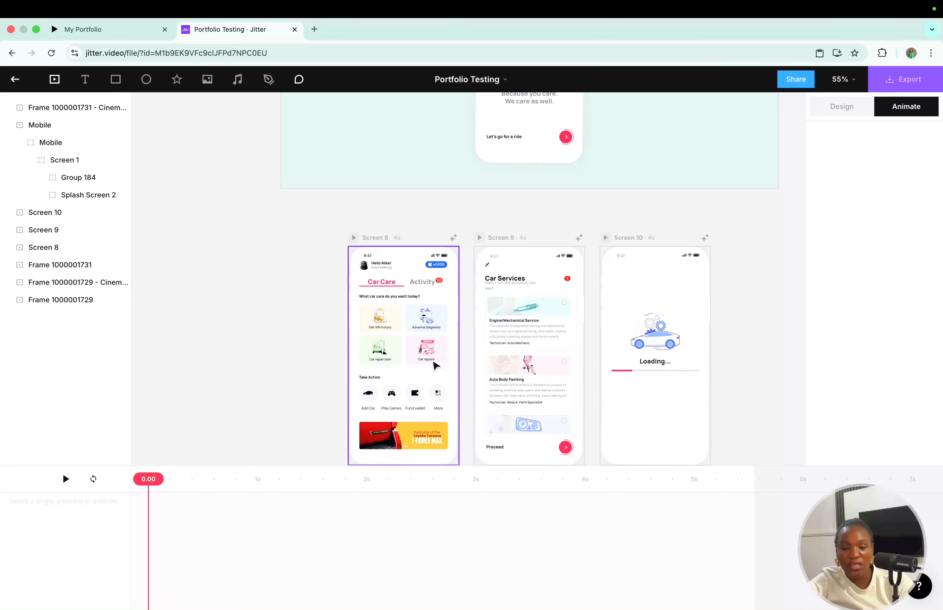
pyautogui.hscroll(3, 467, 314)
pyautogui.scroll(-1, 467, 315)
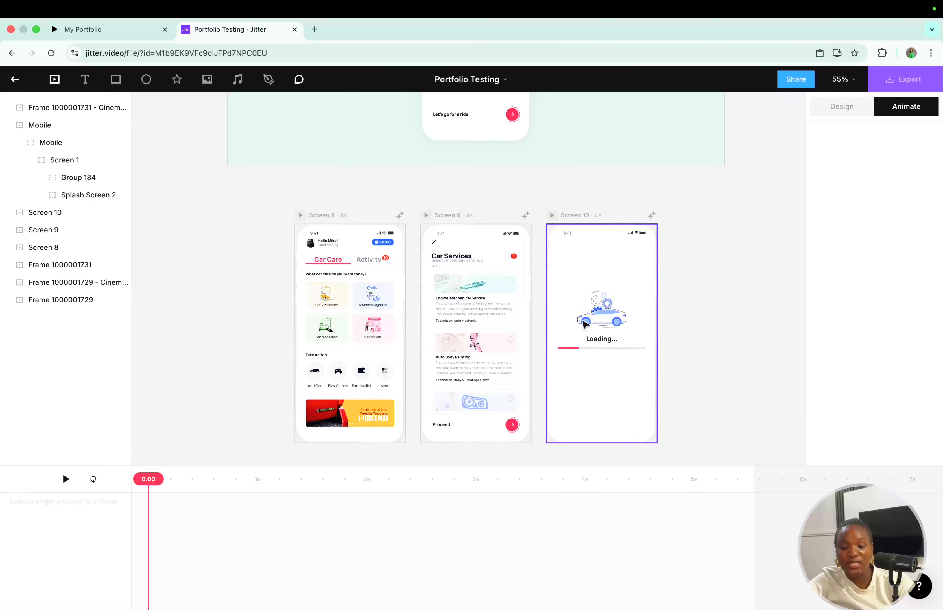
# Select the Screen 1 phone mockup in the Mobile artboard and examine its design properties
pyautogui.scroll(3, 592, 387)
pyautogui.hscroll(-1, 592, 387)
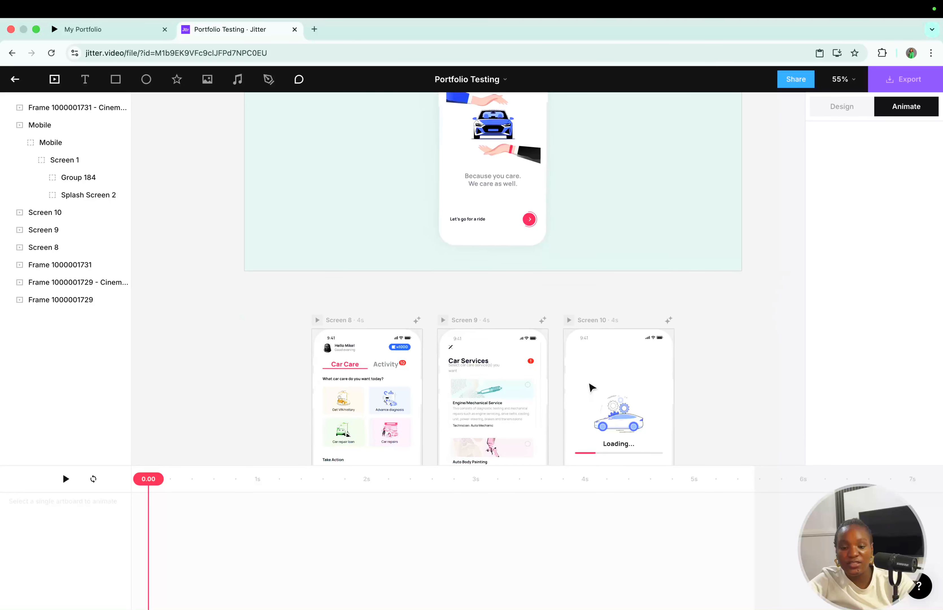
pyautogui.scroll(-1, 558, 279)
pyautogui.scroll(10, 559, 280)
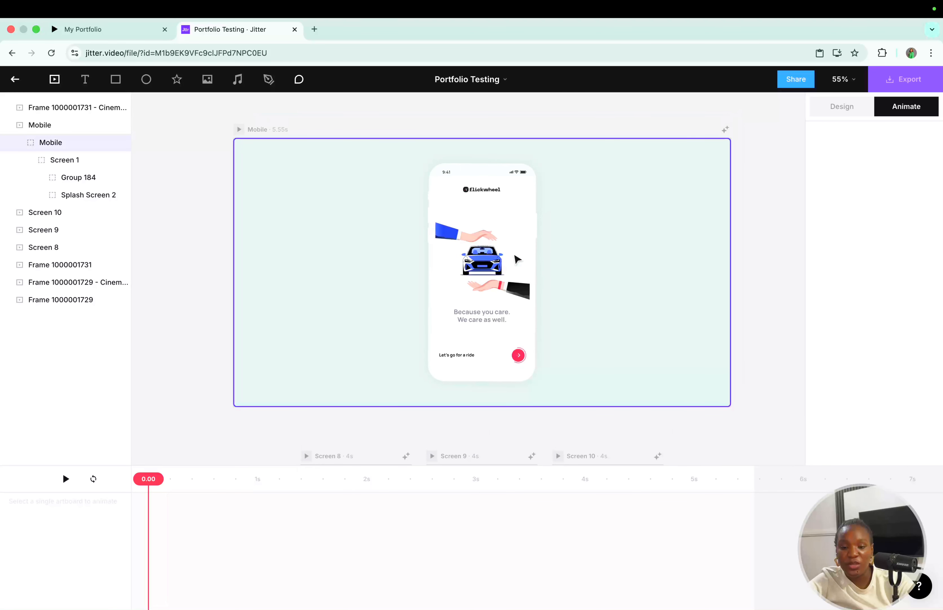
pyautogui.click(517, 259)
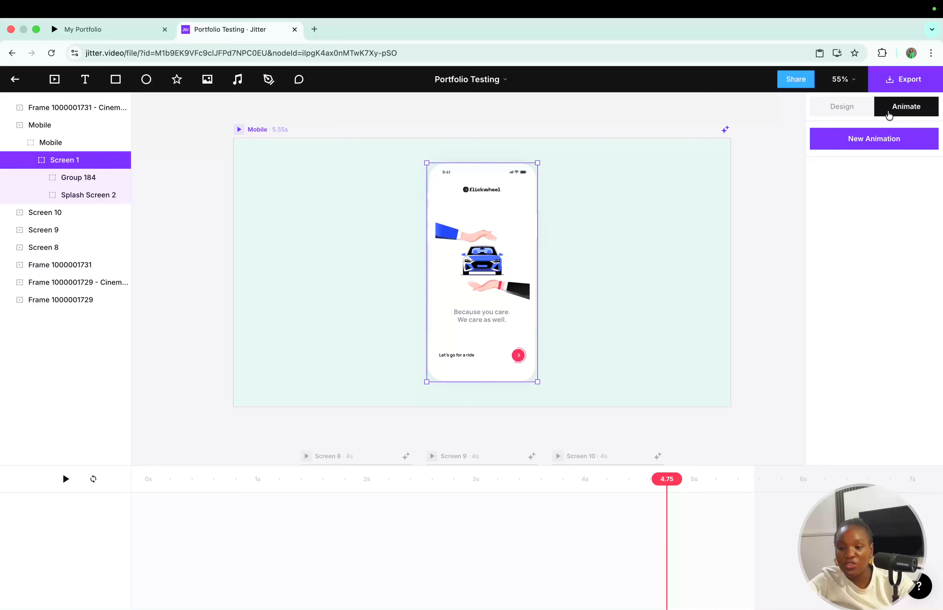
pyautogui.click(844, 107)
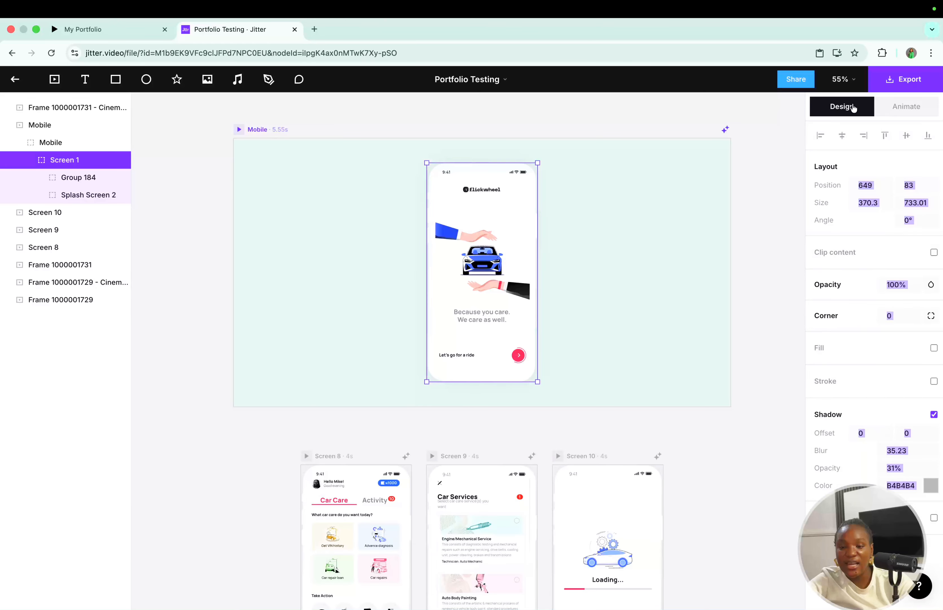
pyautogui.scroll(2, 478, 313)
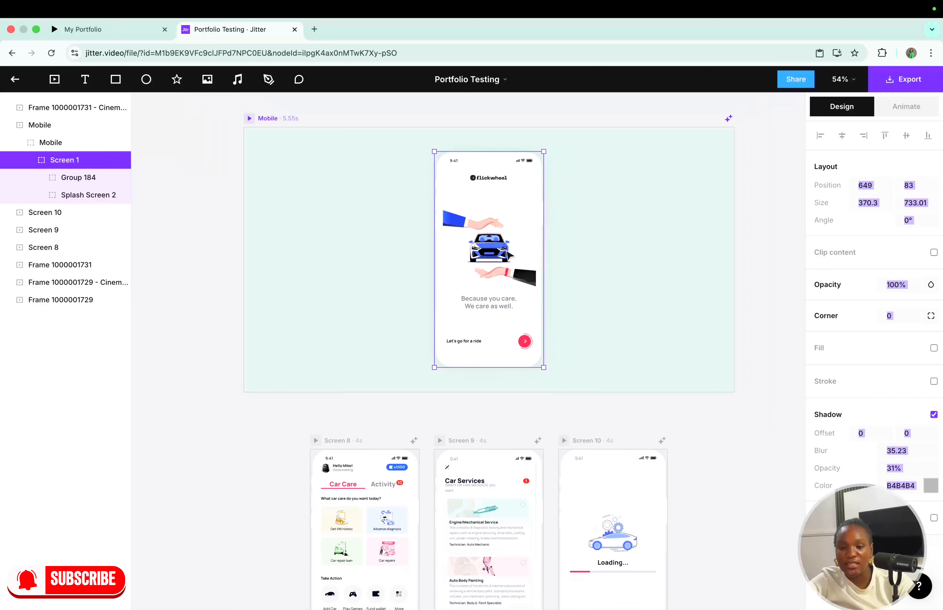
pyautogui.scroll(-2, 510, 254)
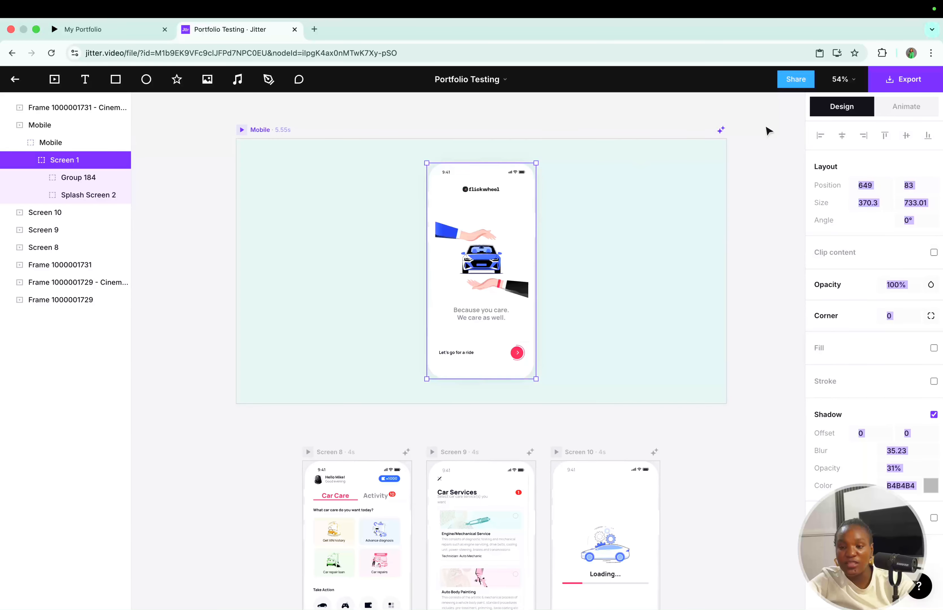
# Look through the entrance animation presets and add a Grow in animation to Screen 1
pyautogui.click(904, 109)
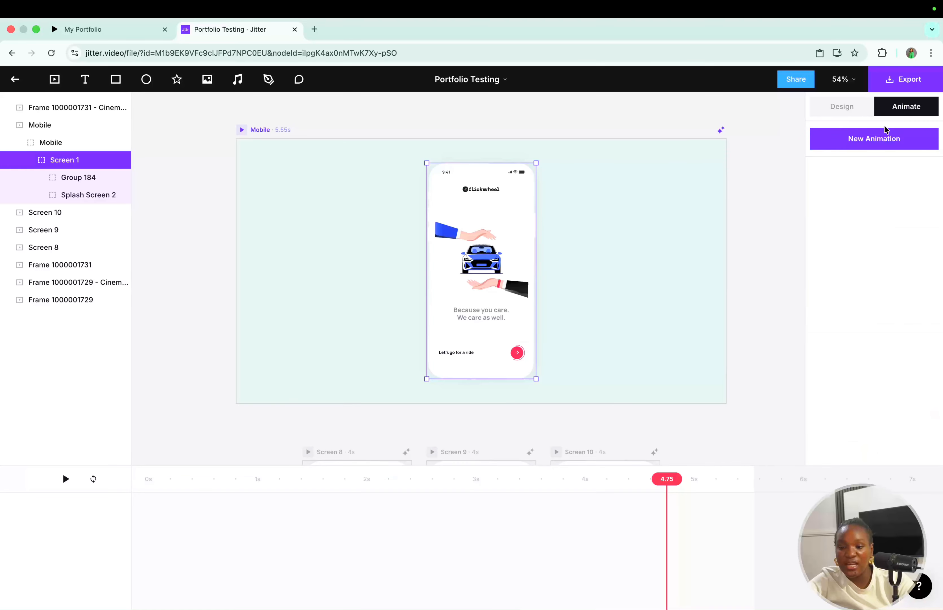
pyautogui.click(877, 136)
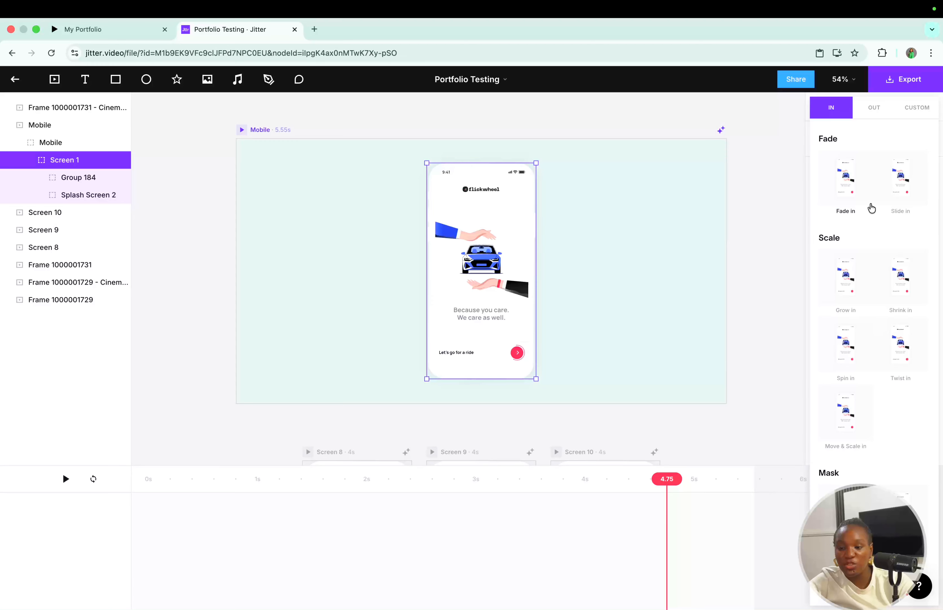
pyautogui.scroll(-1, 883, 147)
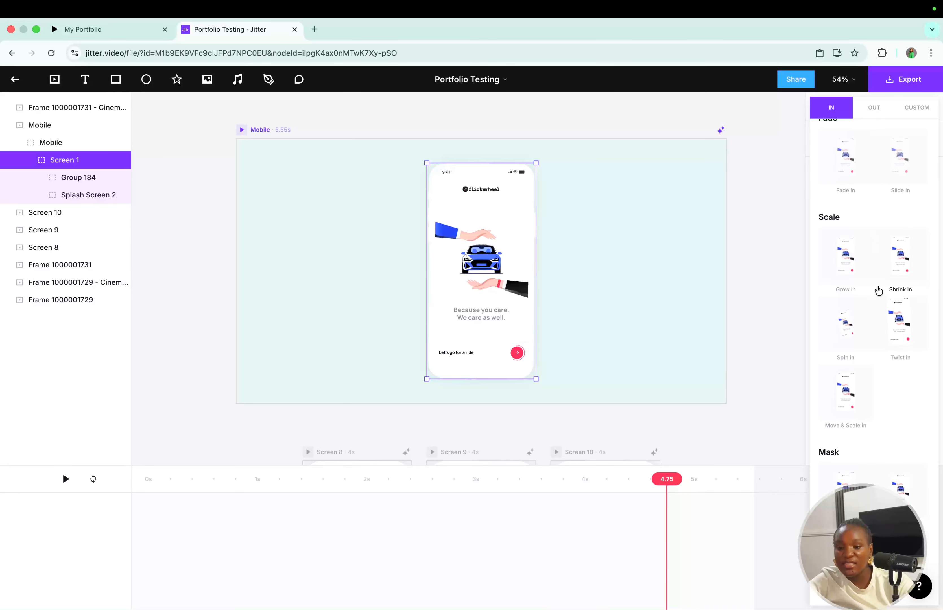
pyautogui.scroll(-2, 881, 301)
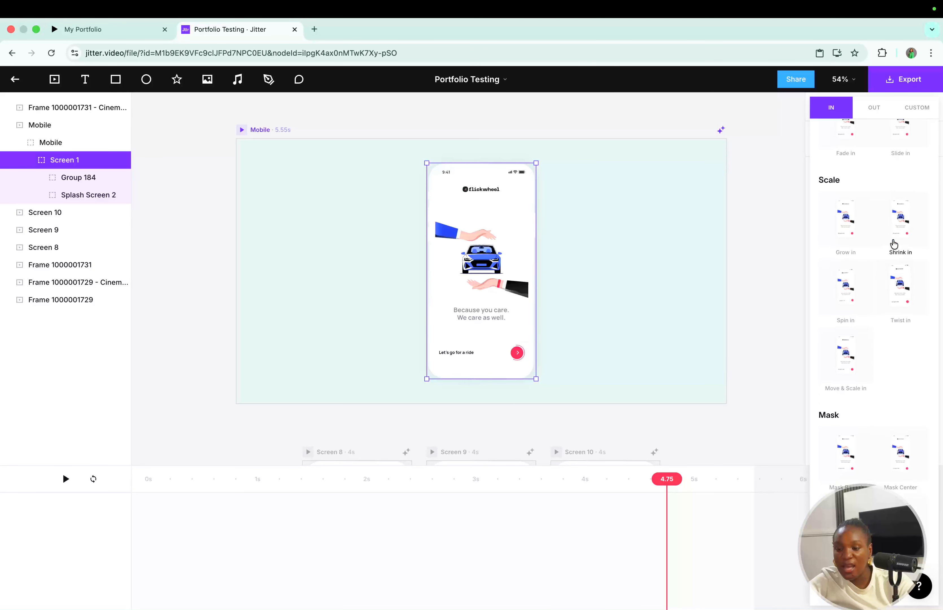
pyautogui.scroll(-6, 884, 396)
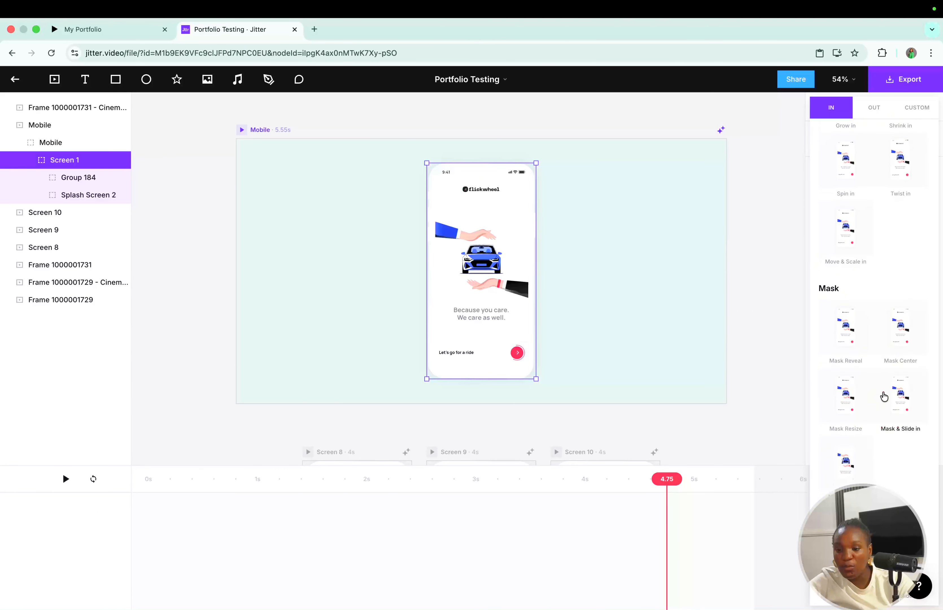
pyautogui.scroll(-4, 882, 477)
pyautogui.scroll(4, 882, 477)
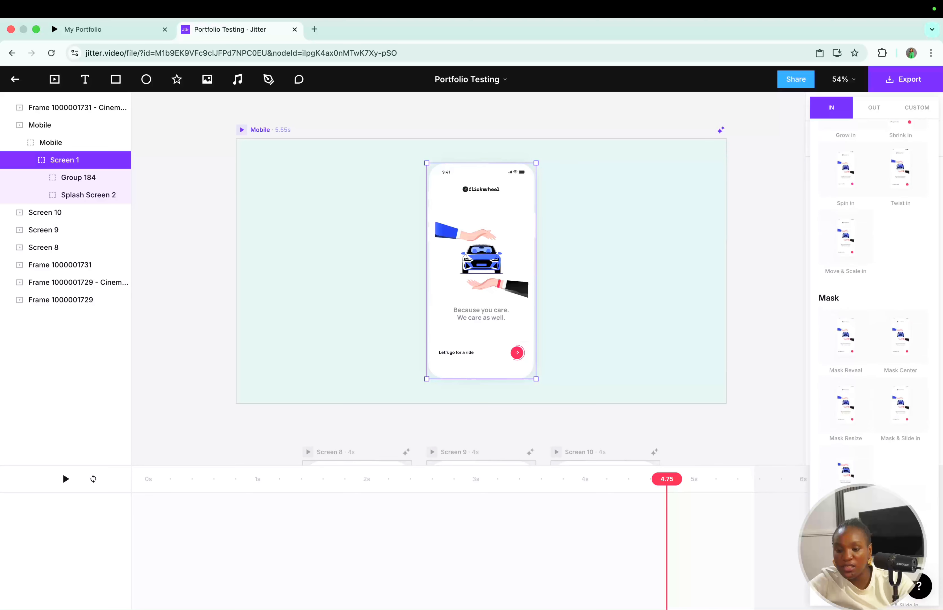
pyautogui.scroll(5, 873, 356)
pyautogui.click(848, 284)
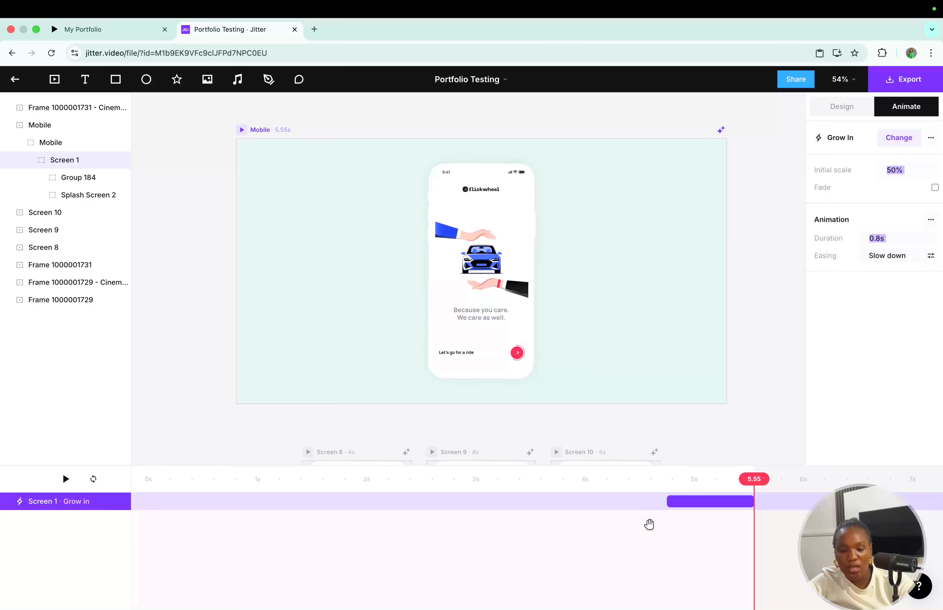
# Move Screen 1's Grow in animation on the timeline so it starts at 0 s
pyautogui.moveTo(748, 478); pyautogui.dragTo(133, 482)
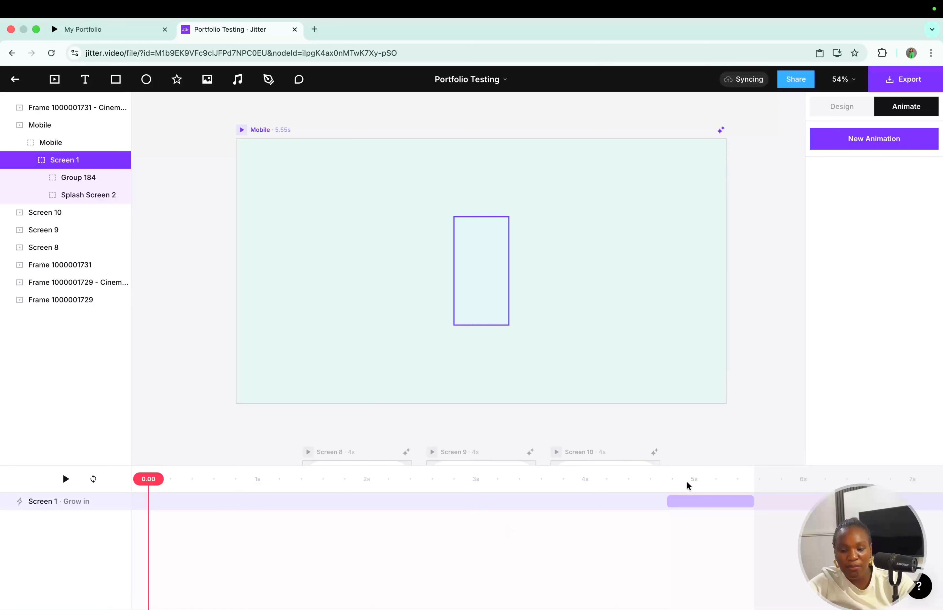
pyautogui.moveTo(689, 499); pyautogui.dragTo(558, 500)
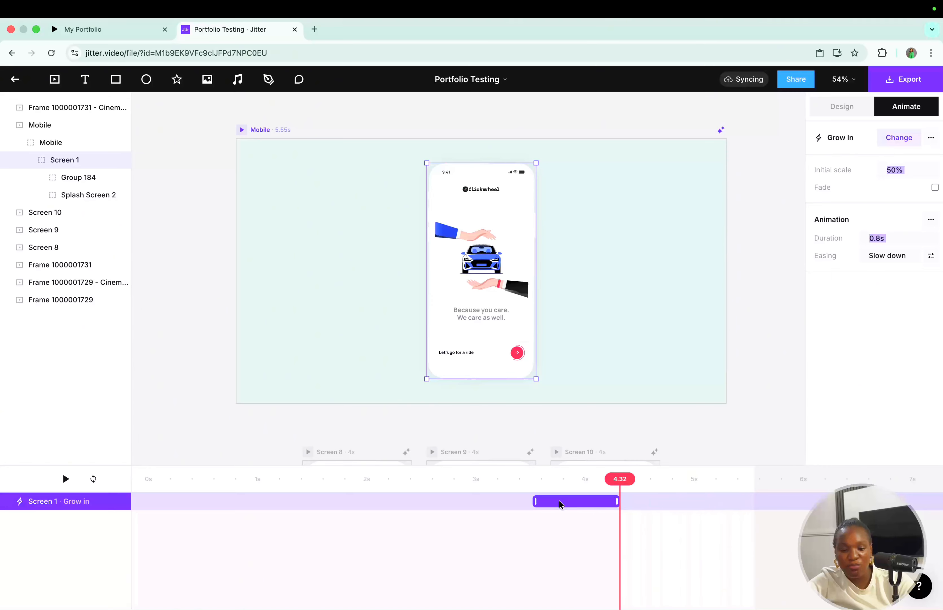
pyautogui.moveTo(295, 503); pyautogui.dragTo(127, 461)
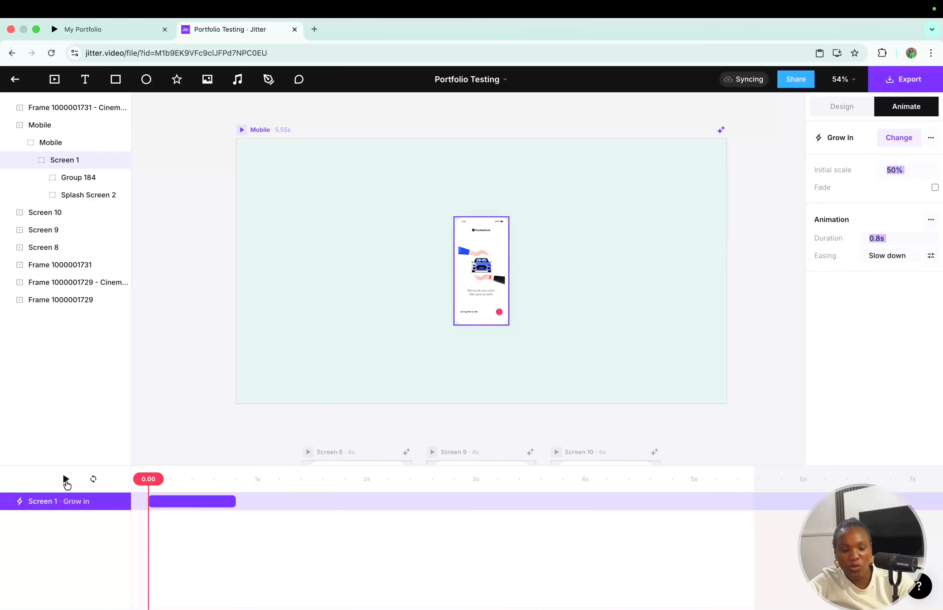
# Preview the Grow in animation and set the playhead near its end at 0.79 s
pyautogui.click(66, 480)
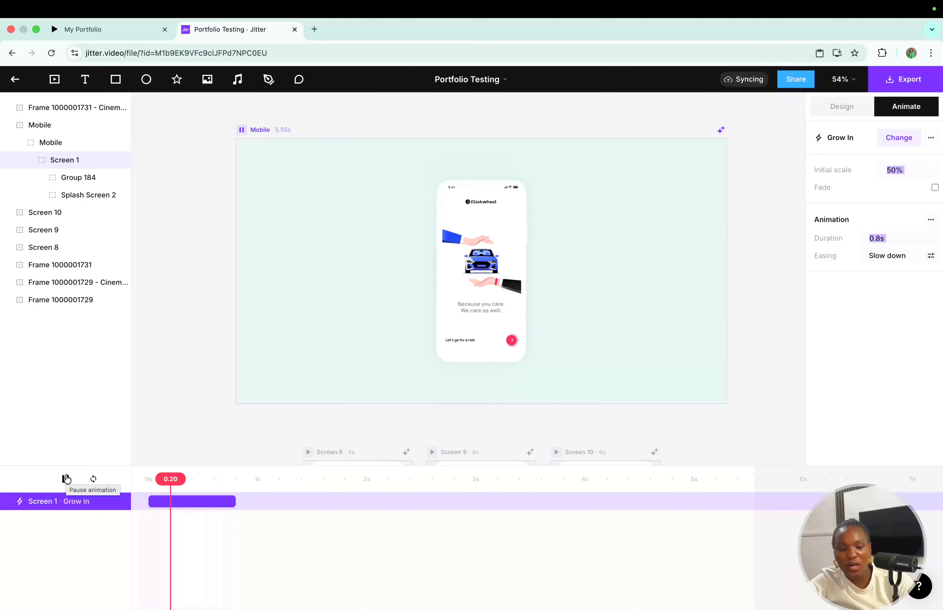
pyautogui.click(66, 479)
pyautogui.moveTo(166, 479); pyautogui.dragTo(234, 478)
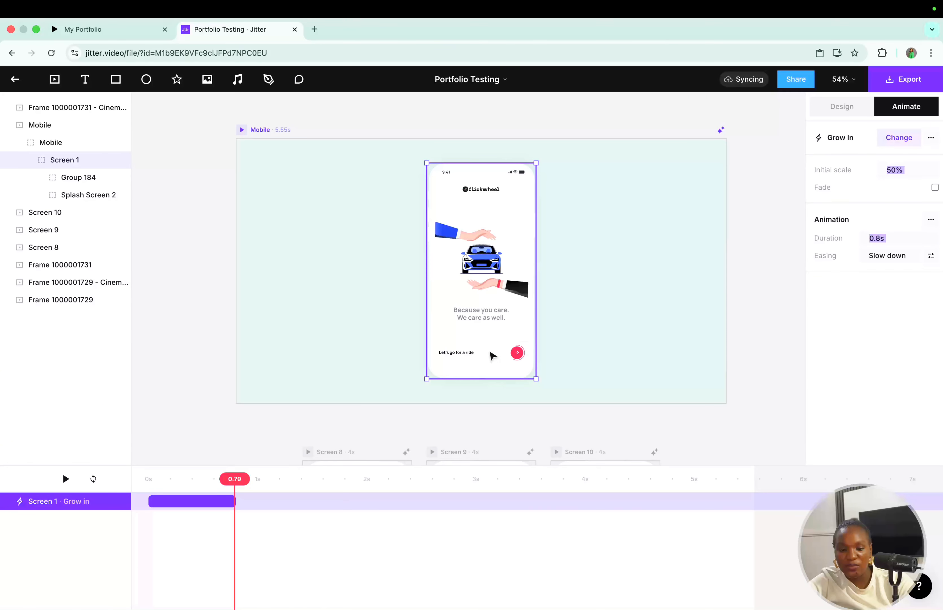
# Add a custom Rotate animation to Ellipse 50, the ring around the arrow button on the splash screen
pyautogui.scroll(-5, 491, 357)
pyautogui.scroll(5, 562, 233)
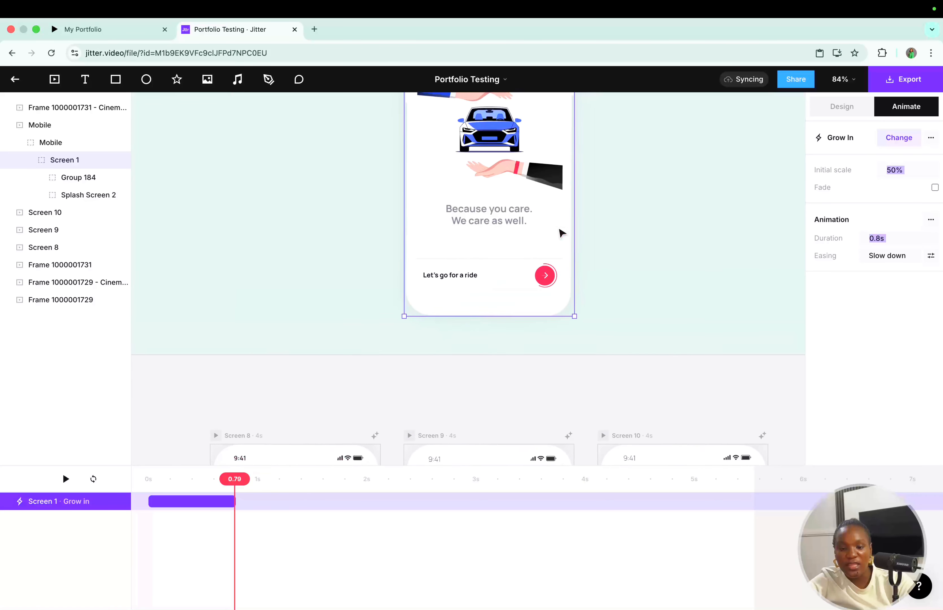
pyautogui.scroll(4, 561, 233)
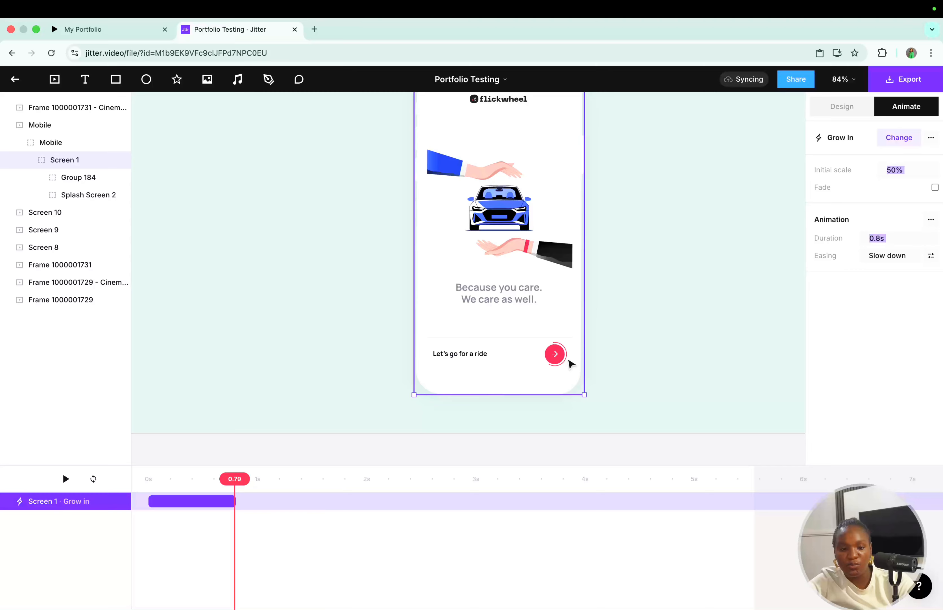
pyautogui.click(556, 358)
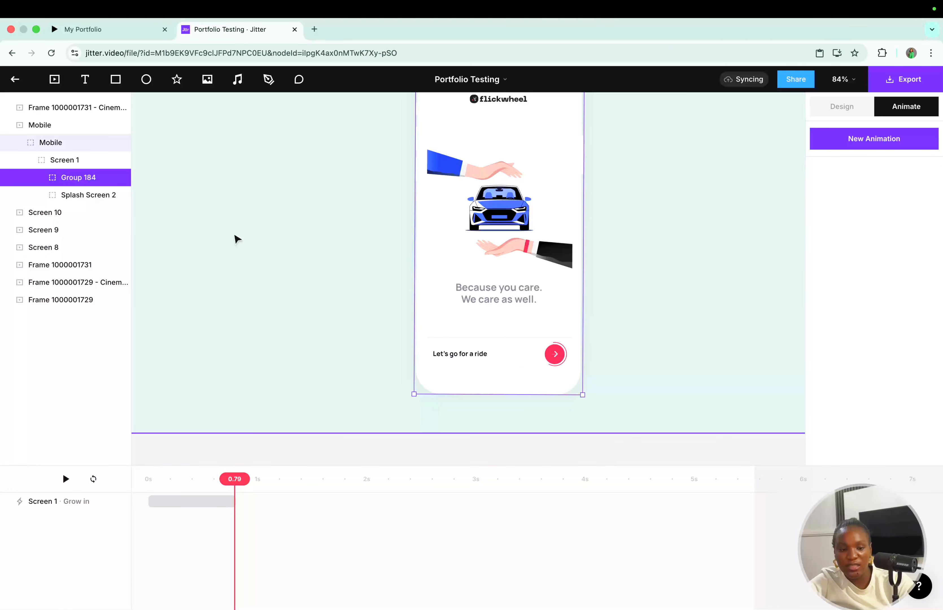
pyautogui.scroll(5, 528, 282)
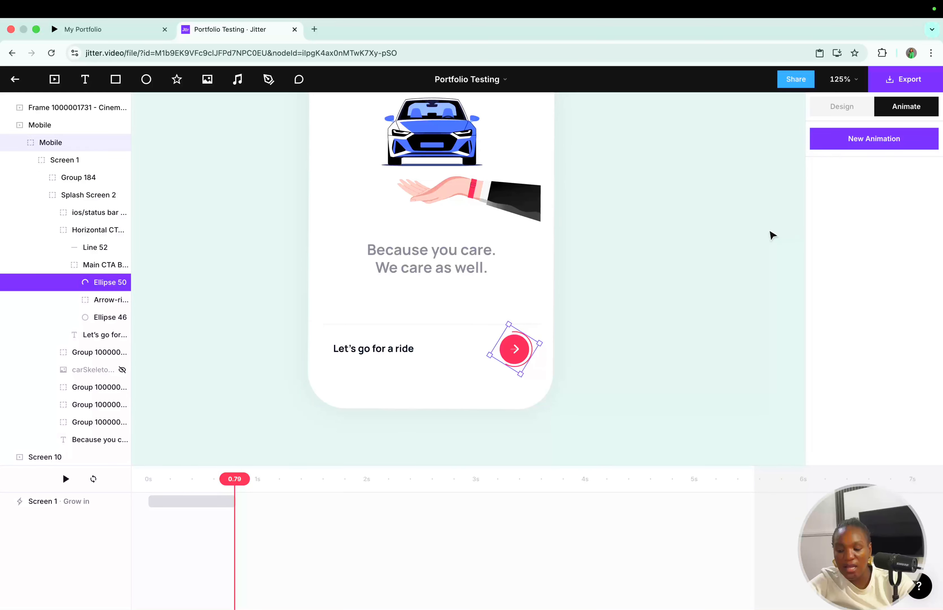
pyautogui.click(851, 139)
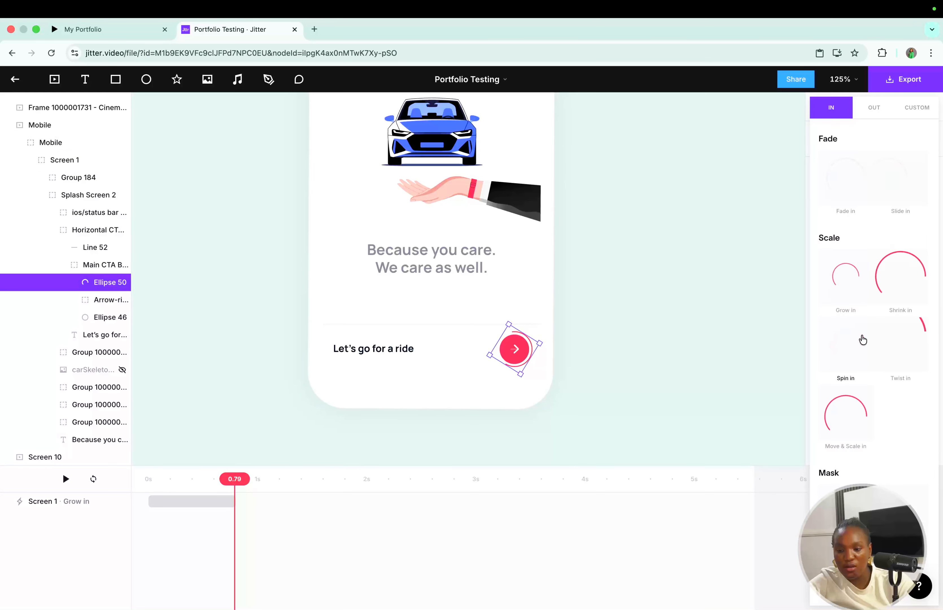
pyautogui.scroll(-5, 862, 338)
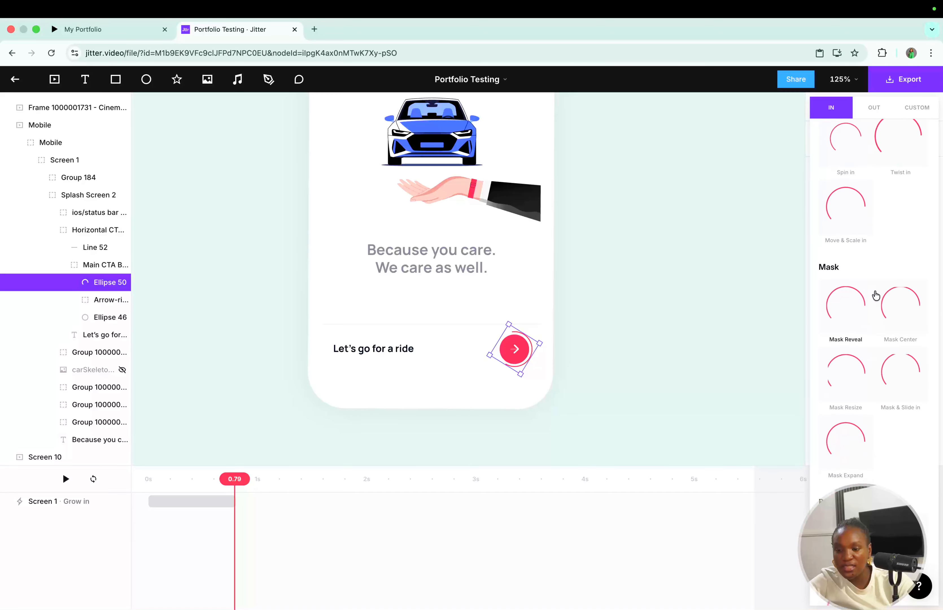
pyautogui.scroll(-2, 895, 237)
pyautogui.scroll(2, 889, 440)
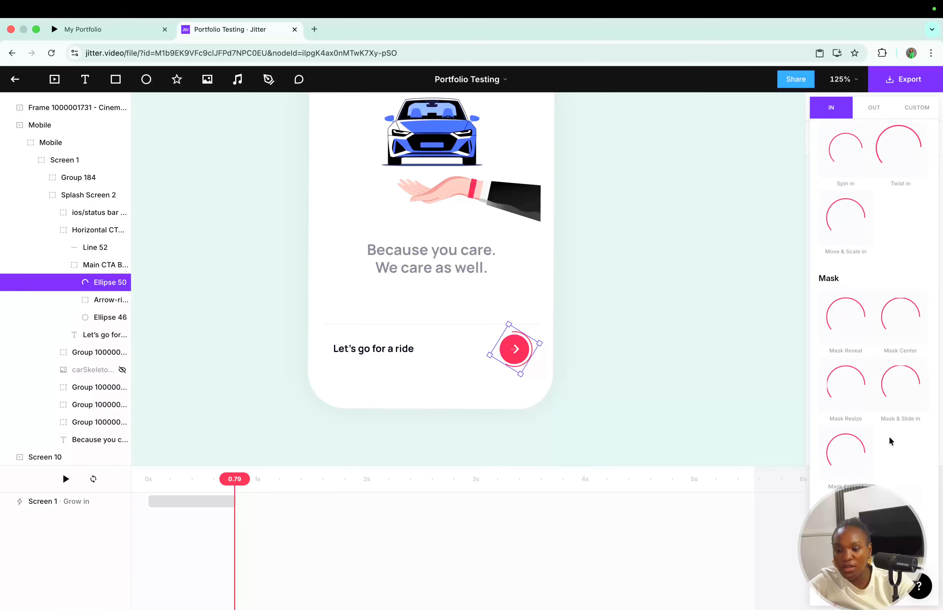
pyautogui.scroll(5, 888, 436)
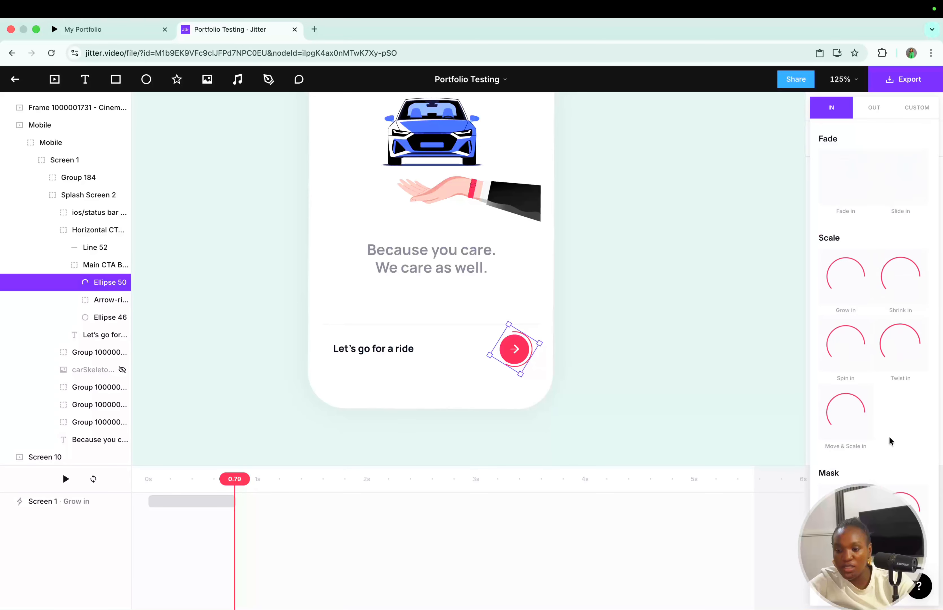
pyautogui.click(917, 113)
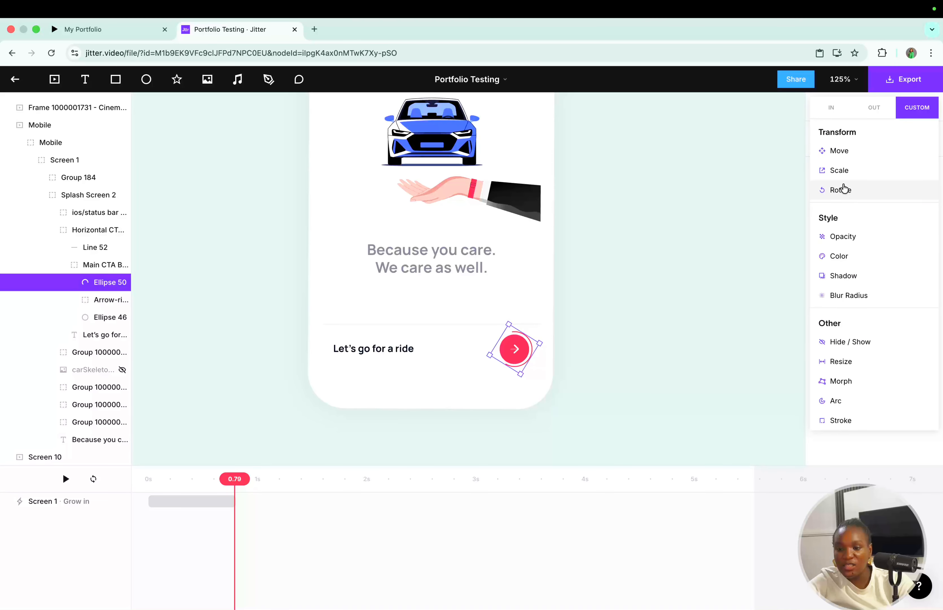
pyautogui.click(869, 191)
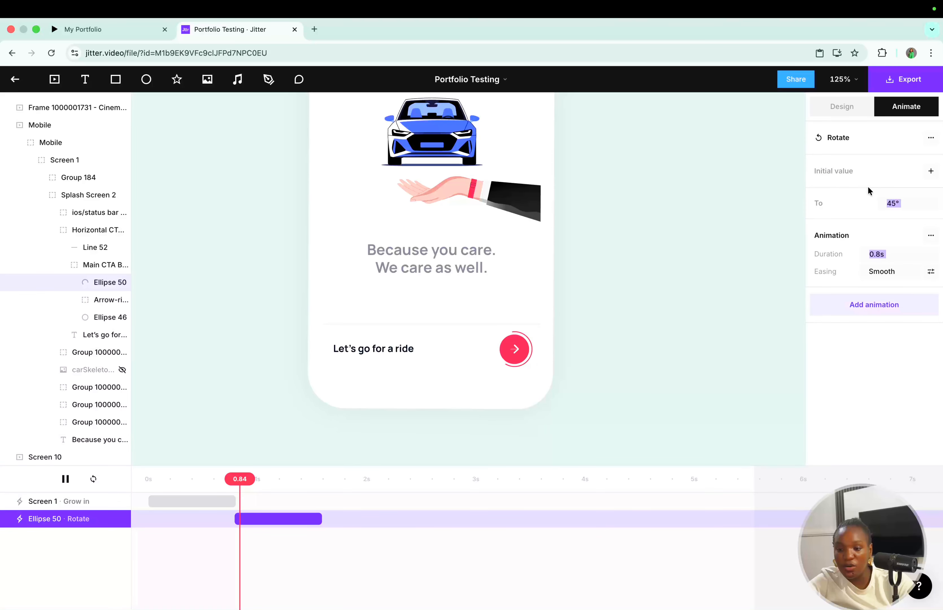
# Try a rotation target of 180° for Ellipse 50 and scrub through the animation
pyautogui.click(891, 204)
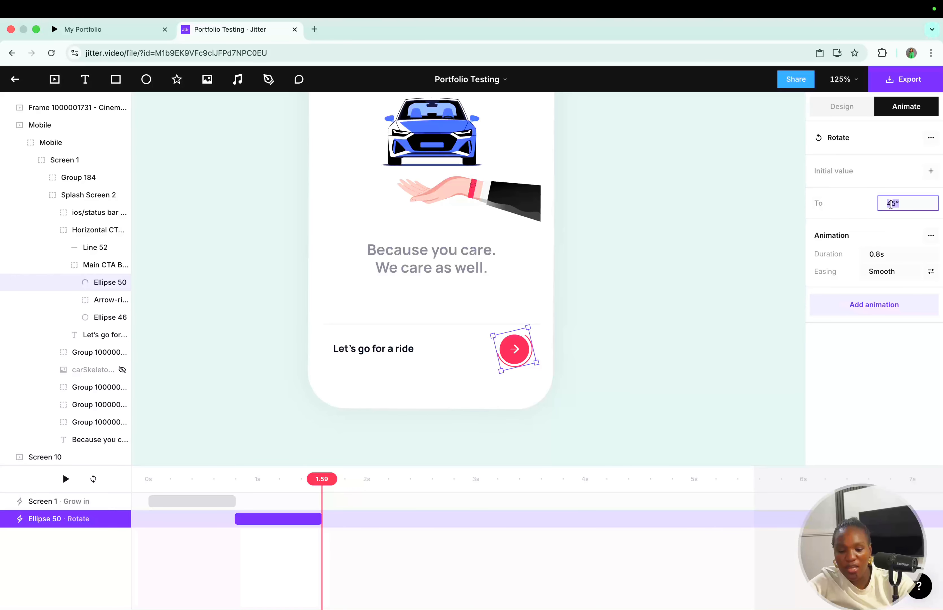
pyautogui.write('180')
pyautogui.press('Return')
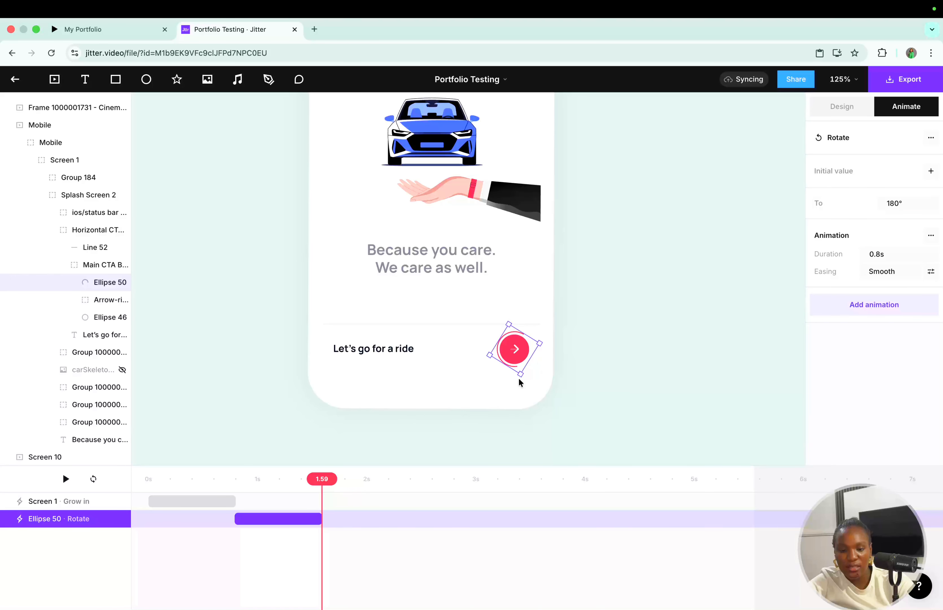
pyautogui.moveTo(322, 479); pyautogui.dragTo(274, 480)
# Set Ellipse 50's rotation target to 360° and scrub the playhead to 1.56 s
pyautogui.click(893, 203)
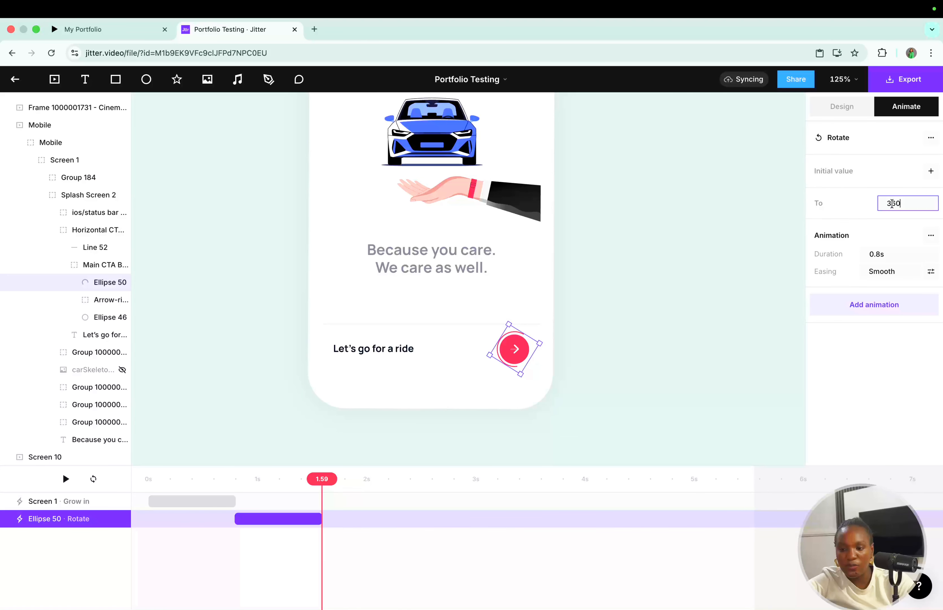
pyautogui.press('Return')
pyautogui.moveTo(321, 478)
pyautogui.mouseDown()
pyautogui.moveTo(238, 480)
pyautogui.moveTo(308, 479)
pyautogui.moveTo(245, 488)
pyautogui.moveTo(319, 488)
pyautogui.mouseUp()
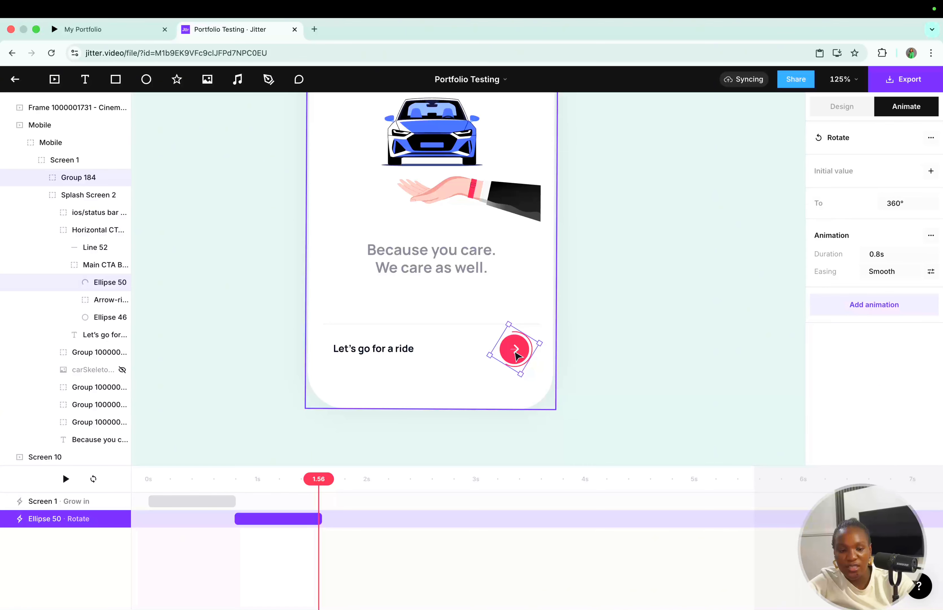
# Add a Mask Expand entrance animation to the Arrow-right icon, starting at the 1.56 s playhead position
pyautogui.click(94, 300)
pyautogui.click(851, 140)
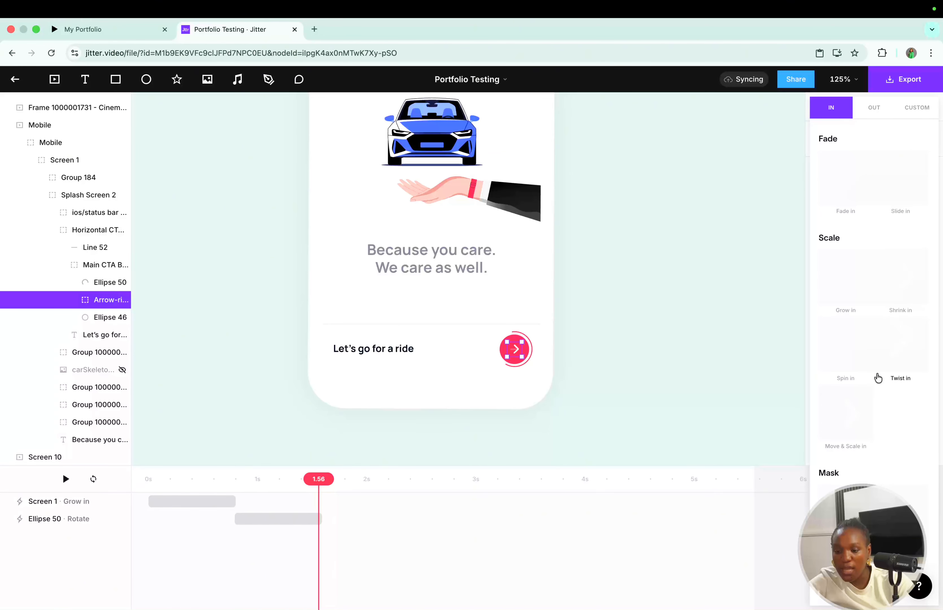
pyautogui.scroll(-3, 877, 378)
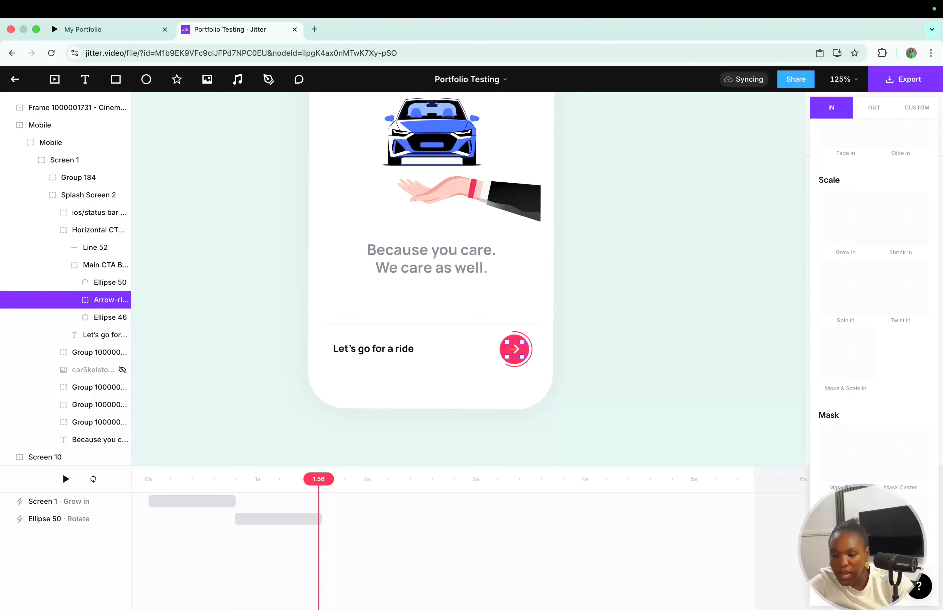
pyautogui.click(845, 523)
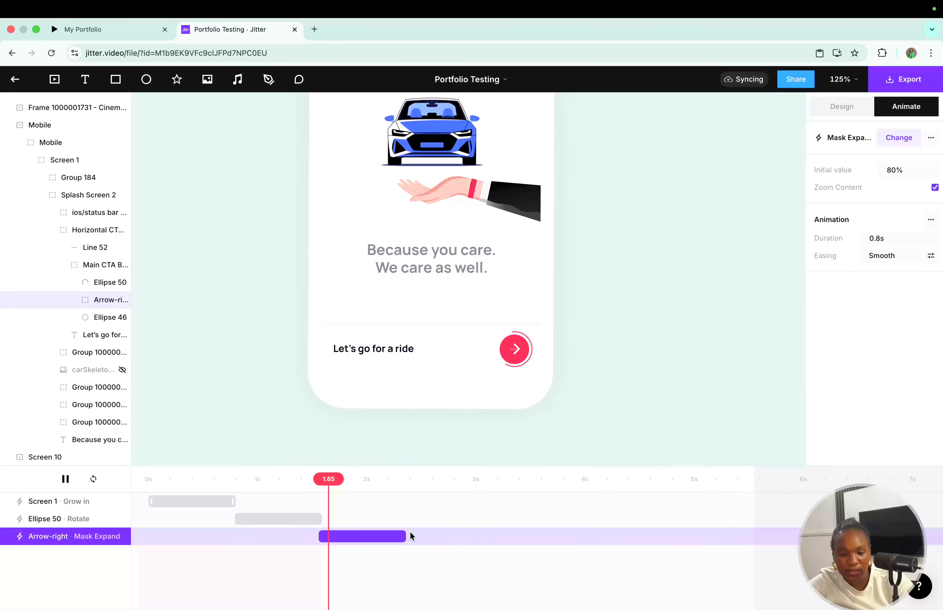
# Move the Arrow-right Mask Expand animation so it runs alongside Ellipse 50's Rotate animation, and scrub through the timeline to preview it
pyautogui.moveTo(344, 478); pyautogui.dragTo(394, 479)
pyautogui.click(371, 535)
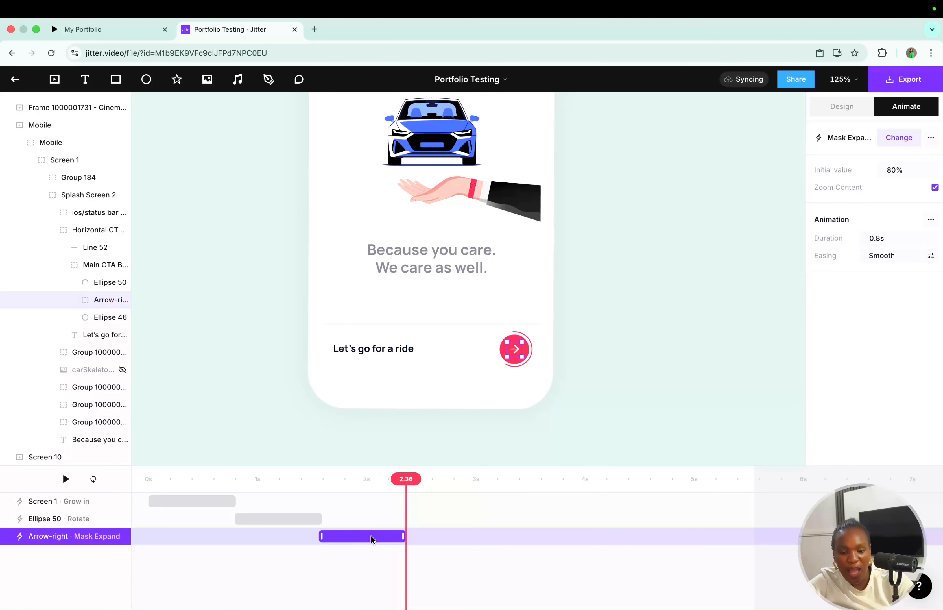
pyautogui.moveTo(371, 539); pyautogui.dragTo(273, 535)
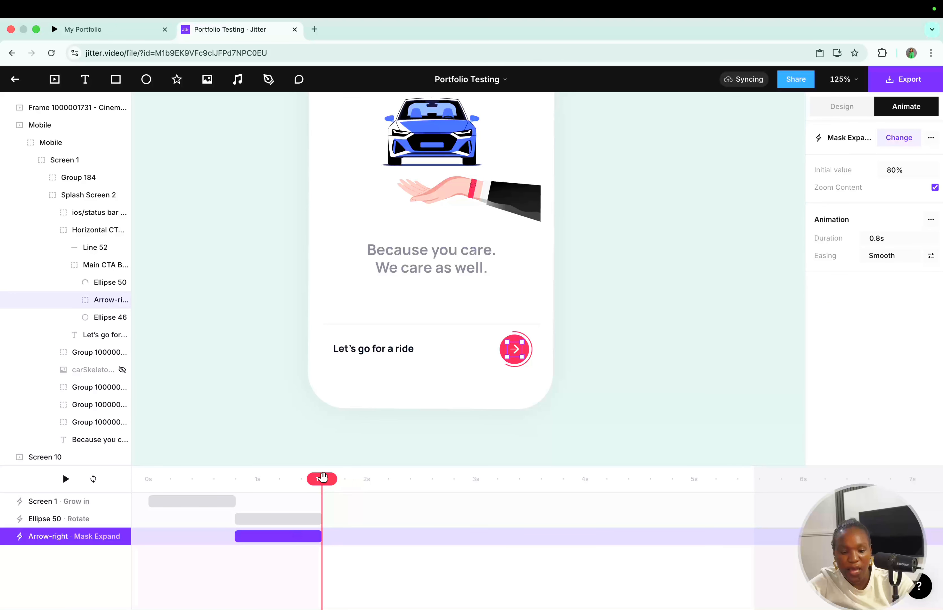
pyautogui.moveTo(255, 475); pyautogui.dragTo(318, 481)
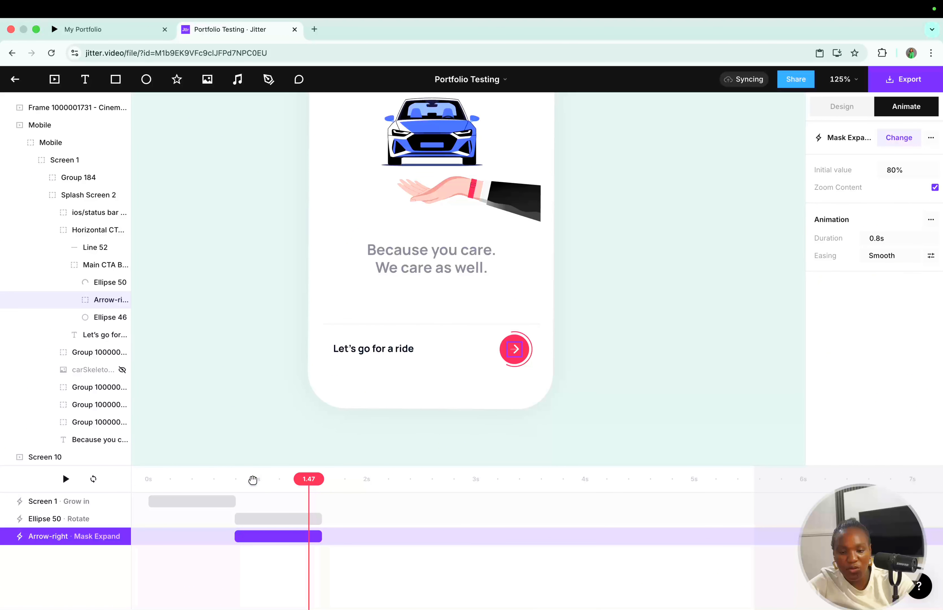
pyautogui.moveTo(253, 479); pyautogui.dragTo(295, 475)
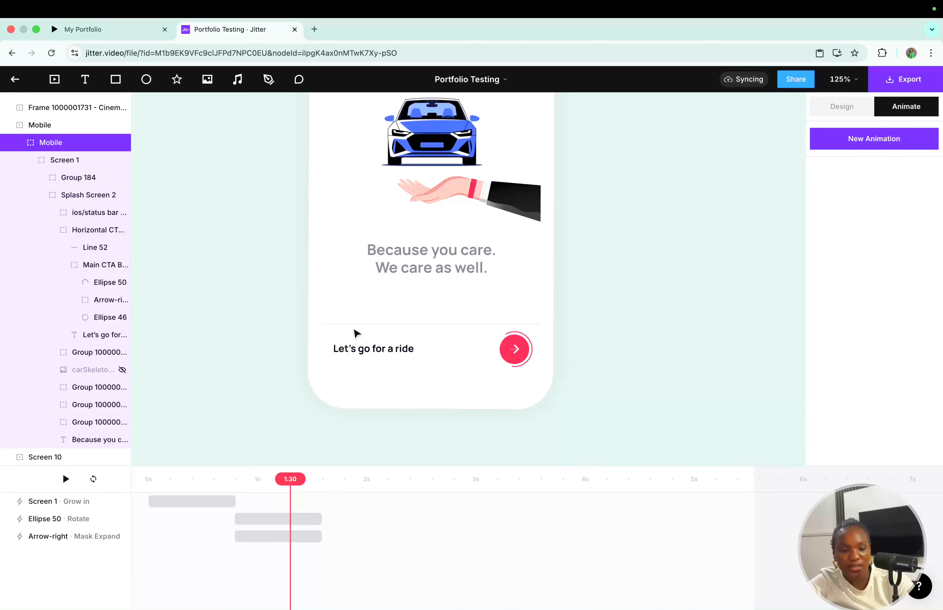
# Add a custom Scale animation to the "Let's go for a ride" text, starting at the 1.30 s playhead position
pyautogui.click(85, 335)
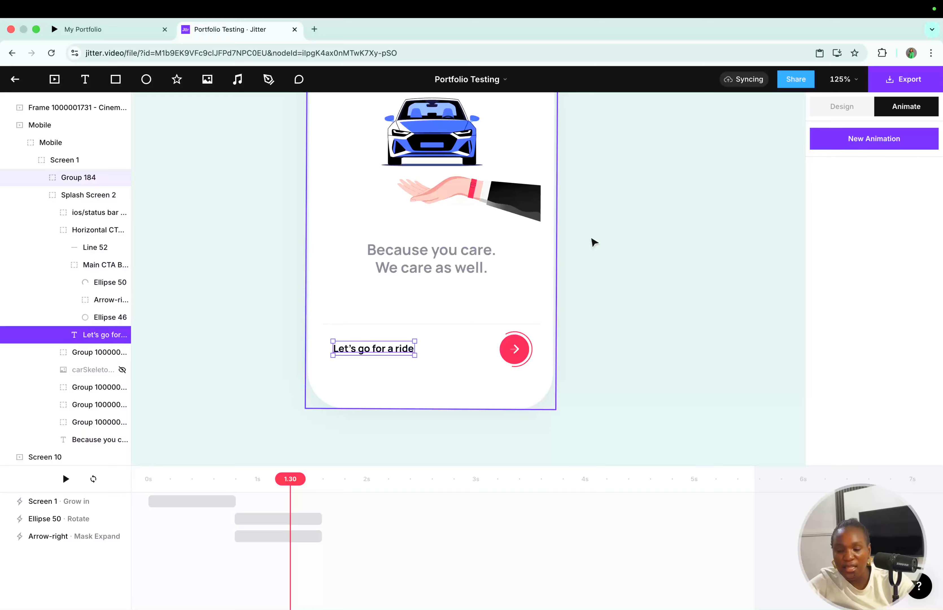
pyautogui.click(843, 143)
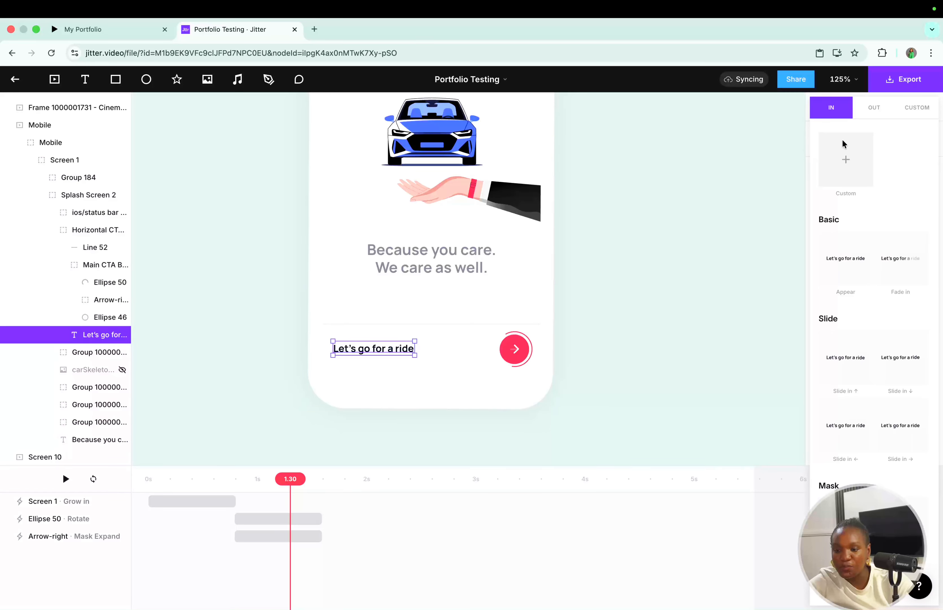
pyautogui.scroll(-5, 882, 390)
pyautogui.scroll(2, 884, 394)
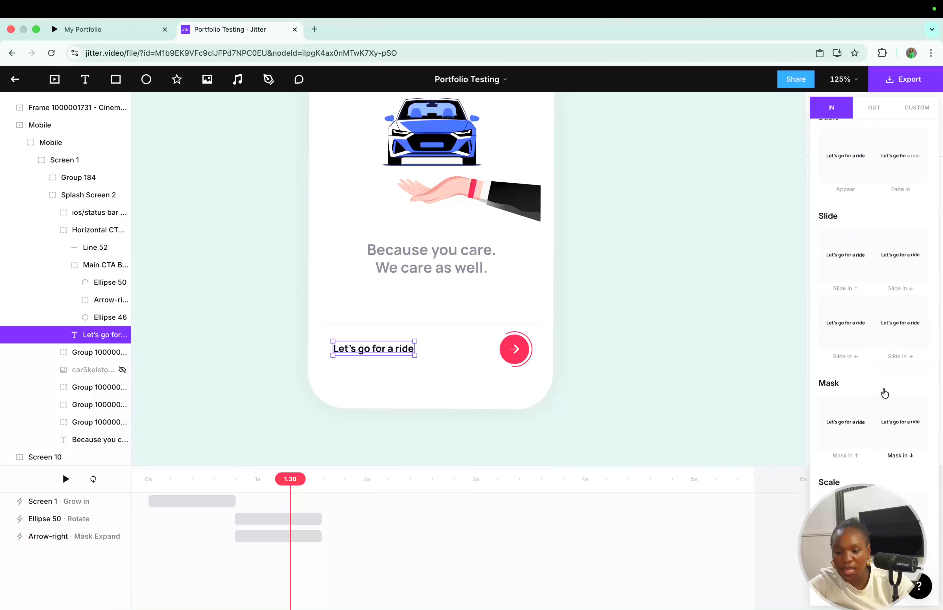
pyautogui.scroll(3, 884, 392)
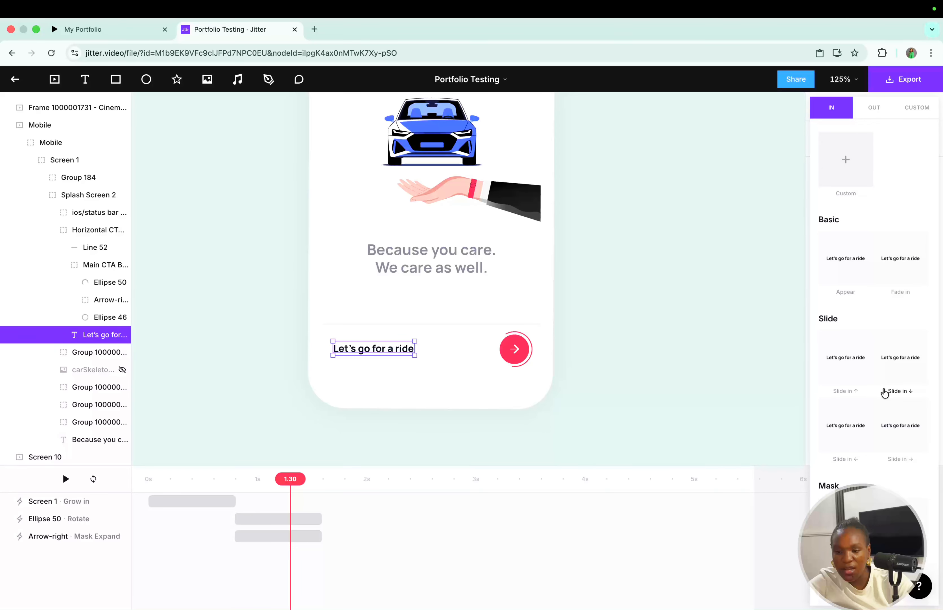
pyautogui.click(911, 115)
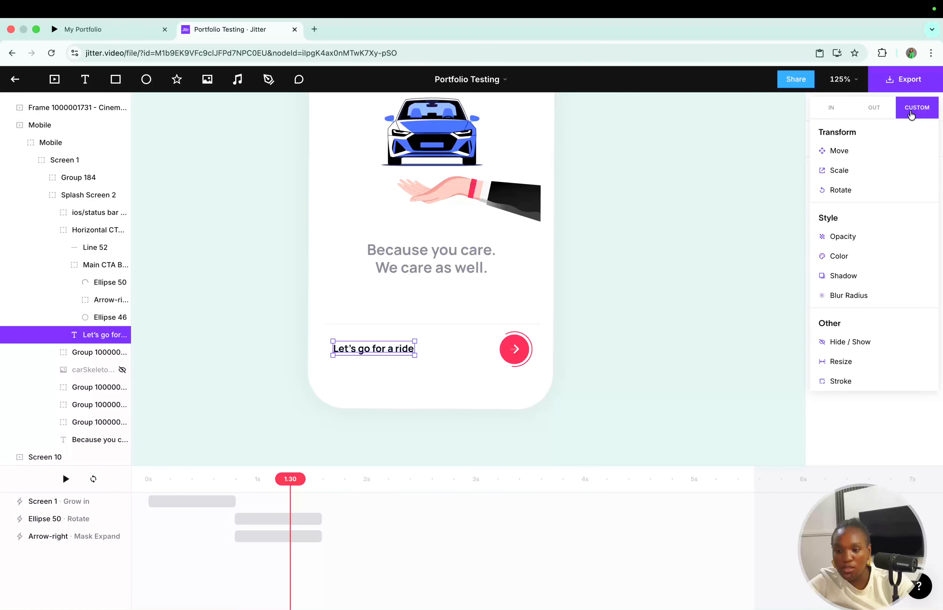
pyautogui.click(863, 171)
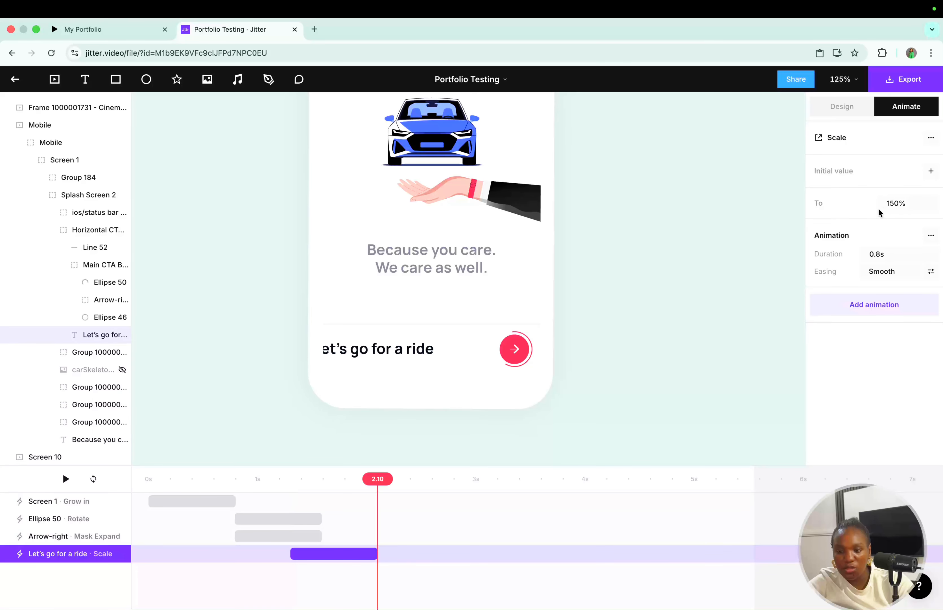
# Set the scale target of the "Let's go for a ride" text to 110%
pyautogui.click(895, 203)
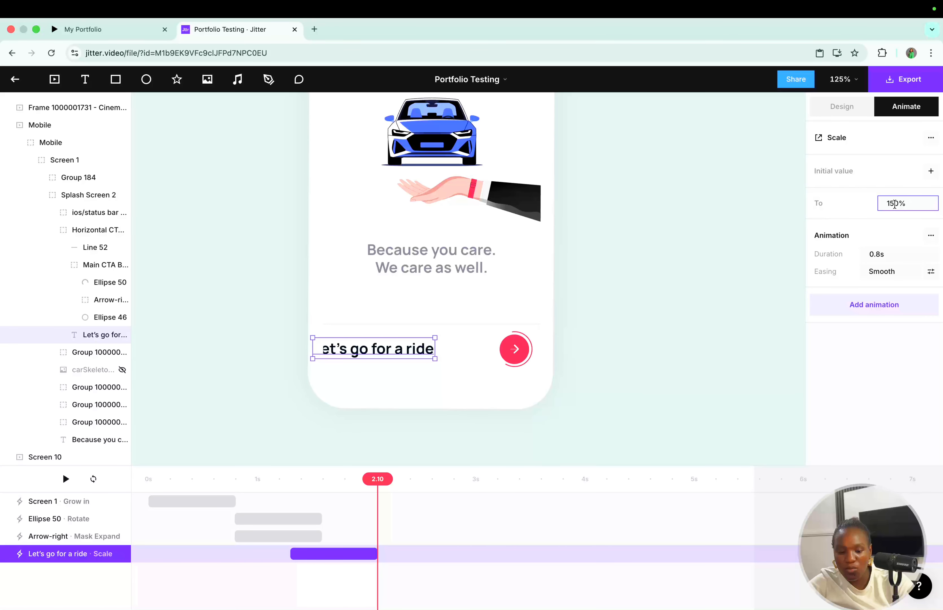
pyautogui.press('BackSpace')
pyautogui.write('1')
pyautogui.press('Return')
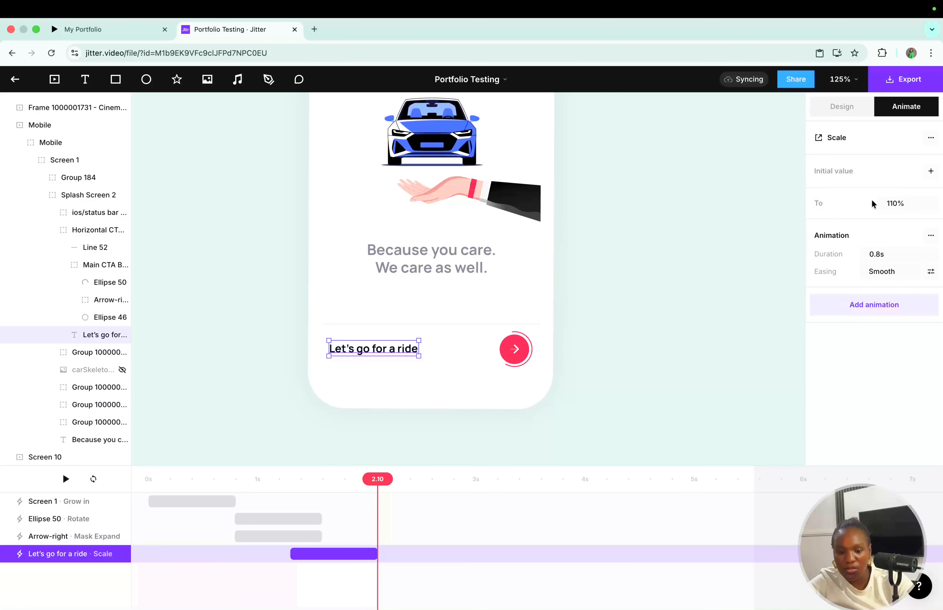
# Align the text's Scale animation with the Rotate and Mask Expand animations, and scrub the playhead to their shared end at 1.59 s
pyautogui.moveTo(377, 478)
pyautogui.mouseDown()
pyautogui.moveTo(330, 475)
pyautogui.moveTo(343, 475)
pyautogui.moveTo(343, 465)
pyautogui.moveTo(360, 473)
pyautogui.mouseUp()
pyautogui.moveTo(346, 550); pyautogui.dragTo(276, 553)
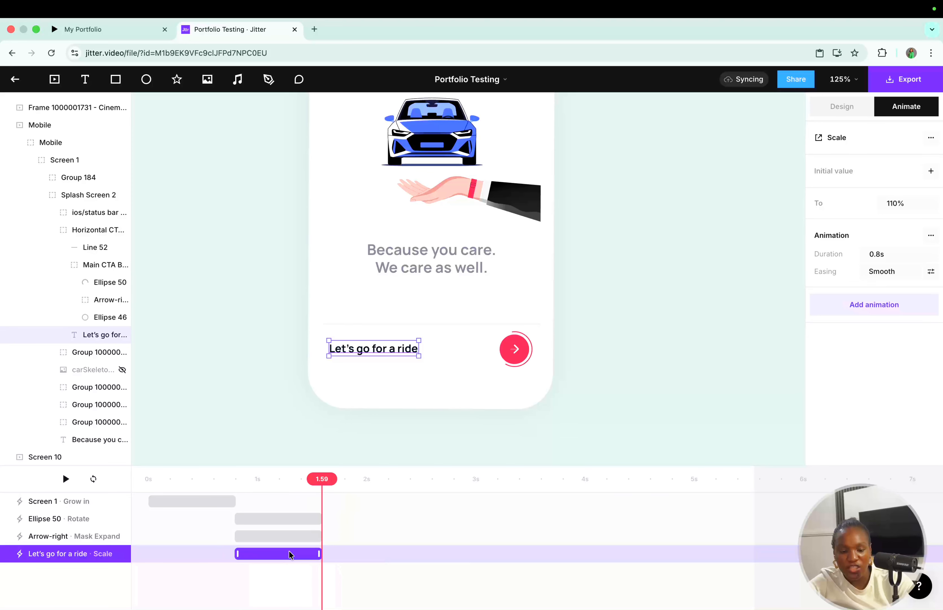
pyautogui.click(242, 479)
pyautogui.click(319, 492)
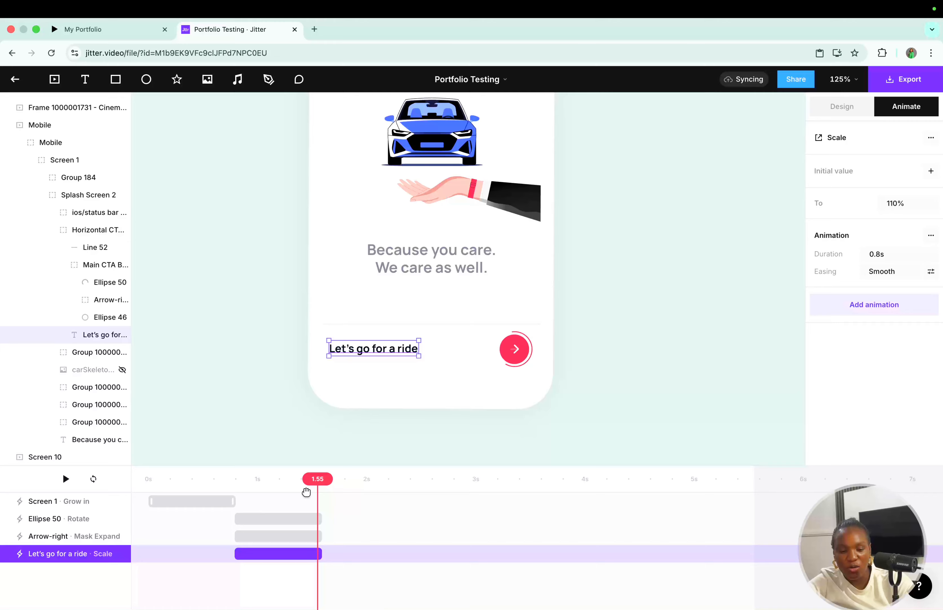
pyautogui.scroll(-6, 455, 363)
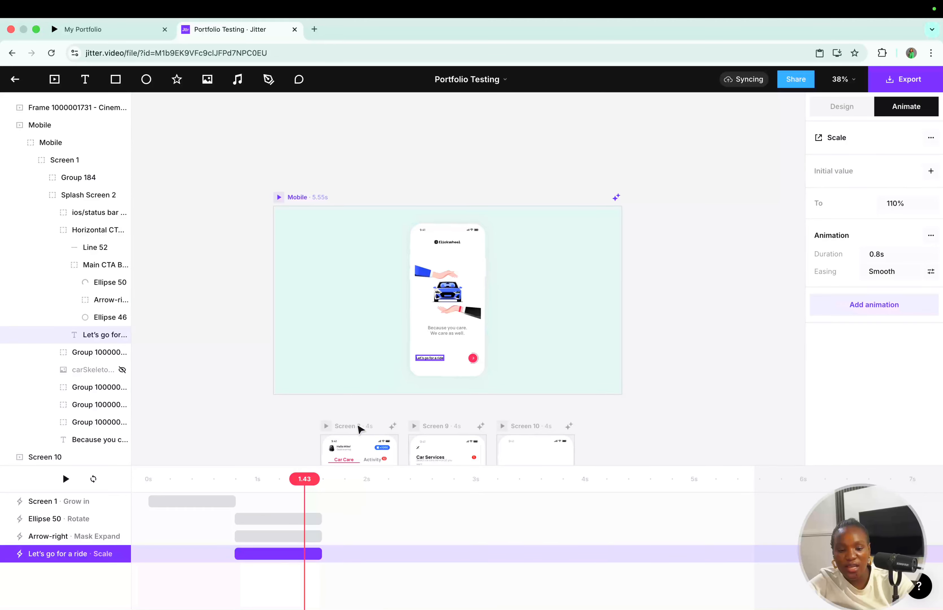
pyautogui.moveTo(309, 480); pyautogui.dragTo(320, 479)
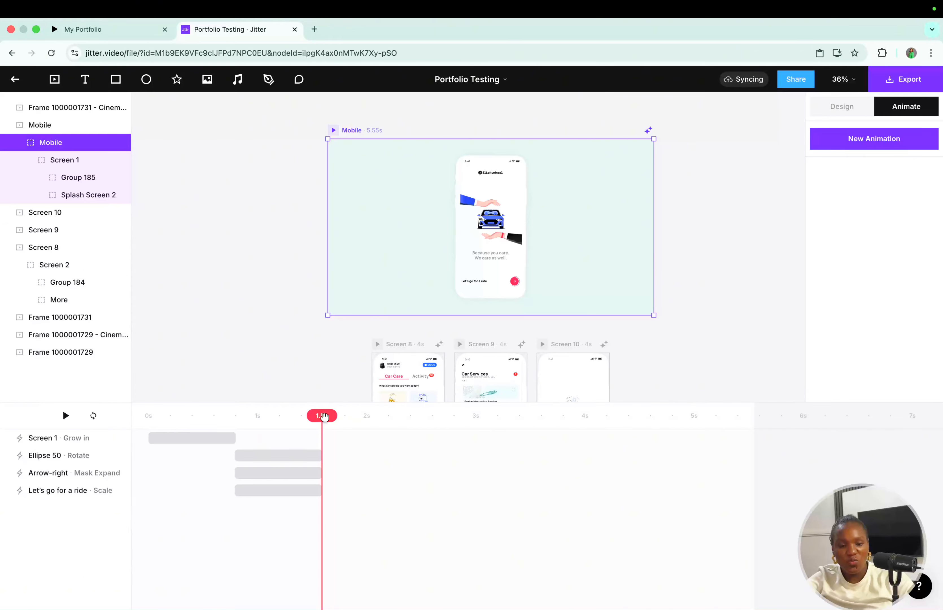
pyautogui.moveTo(324, 416)
pyautogui.mouseDown()
pyautogui.moveTo(155, 415)
pyautogui.moveTo(324, 429)
pyautogui.mouseUp()
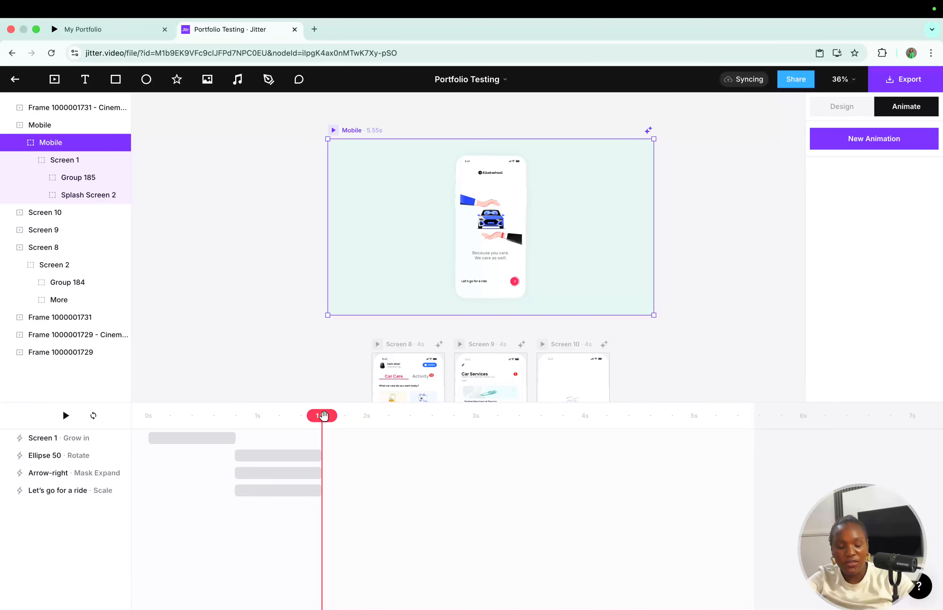
# Copy the More group from Screen 8 and paste it into Screen 1 of the Mobile artboard
pyautogui.scroll(-5, 377, 319)
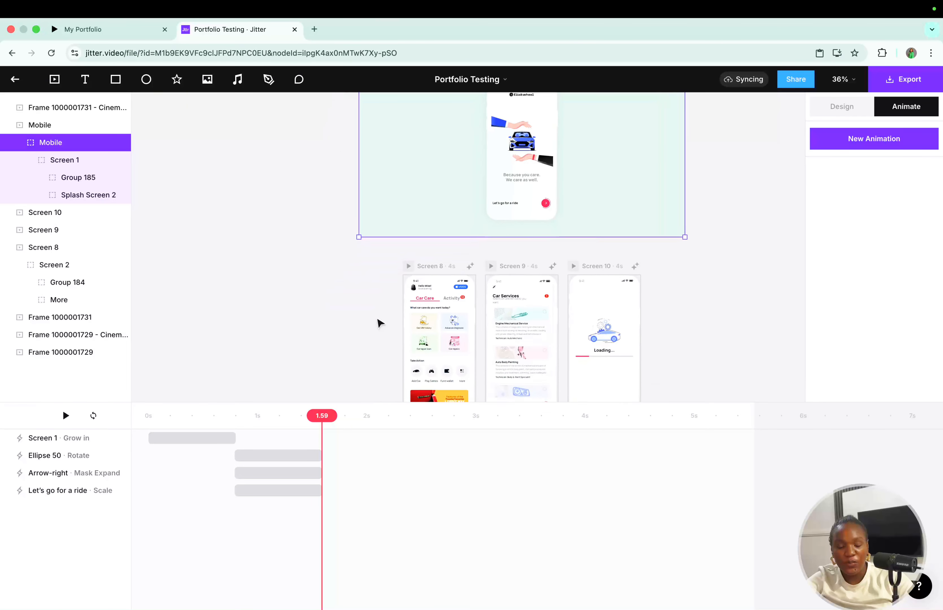
pyautogui.click(424, 292)
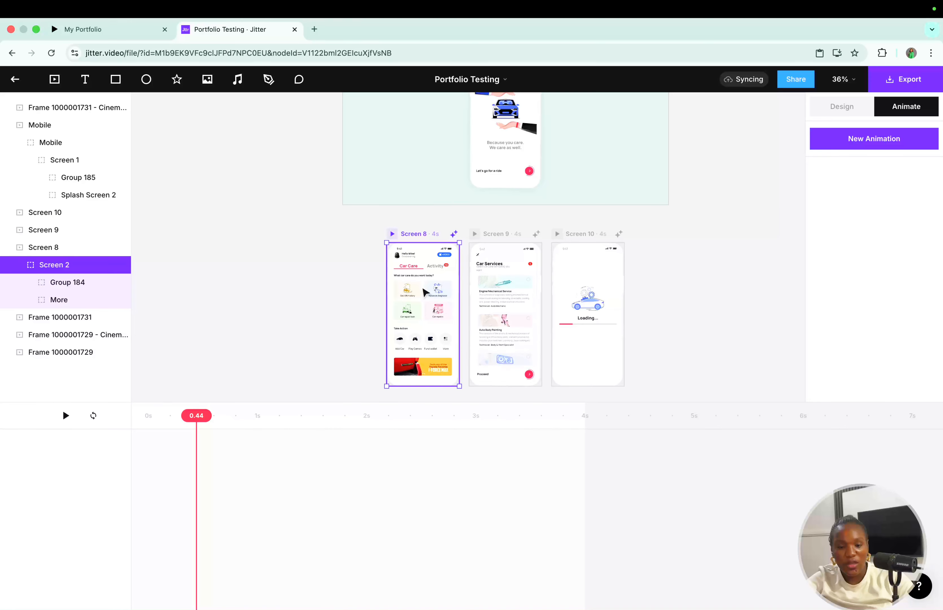
pyautogui.click(72, 300)
pyautogui.scroll(6, 298, 224)
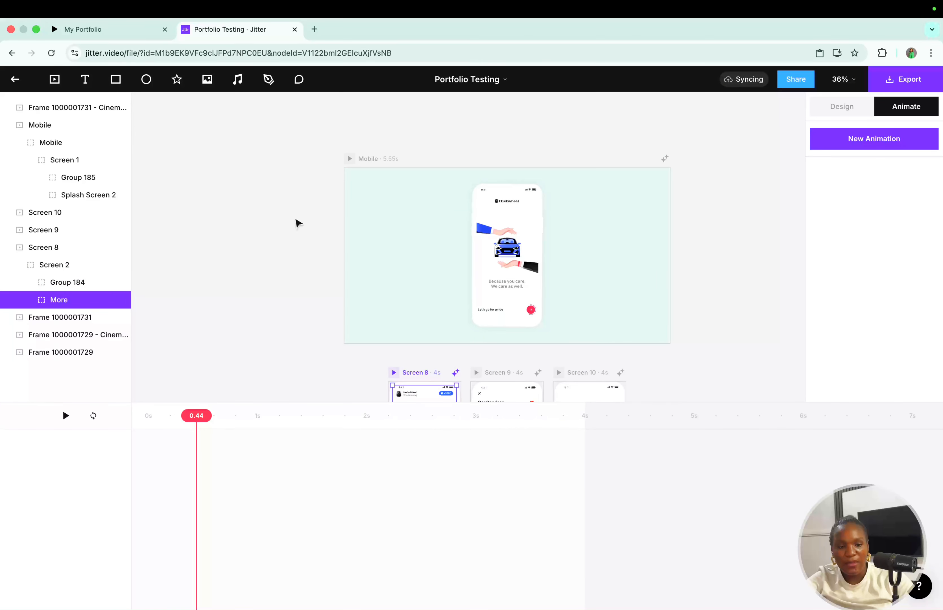
pyautogui.click(507, 217)
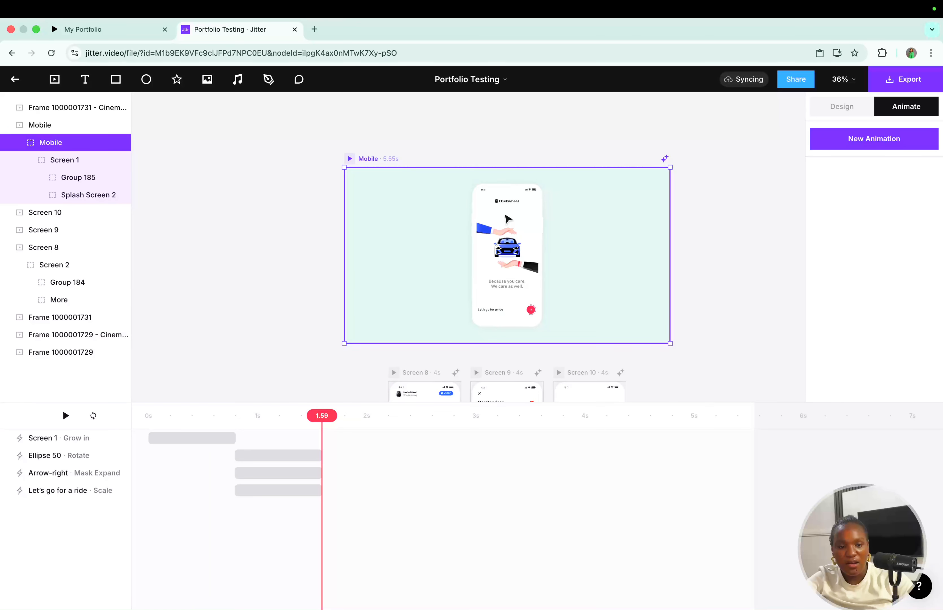
pyautogui.doubleClick(505, 215)
pyautogui.press('super+v')
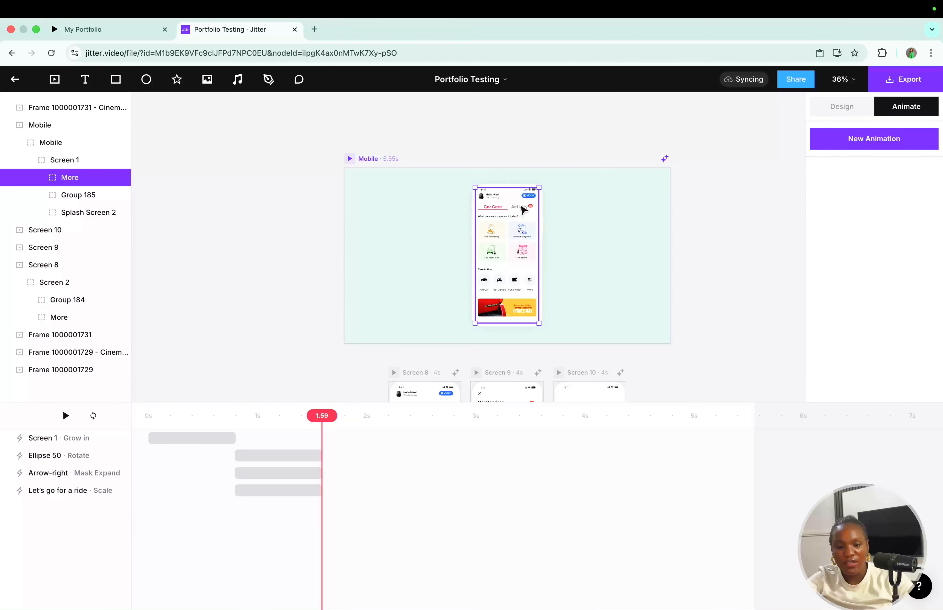
# Add a Slide out animation to Splash Screen 2 at 1.59 s, set its direction to left, and scrub to its end
pyautogui.click(76, 213)
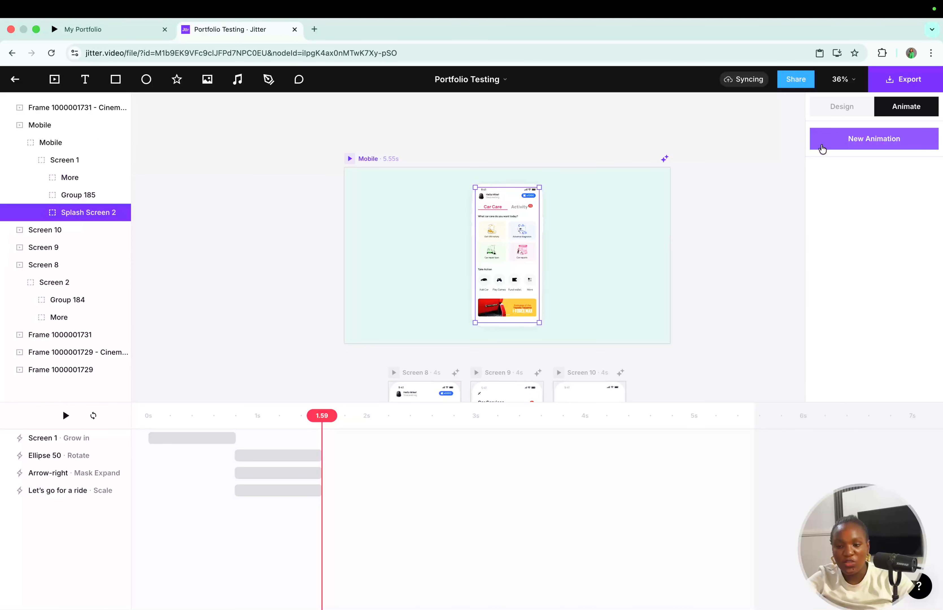
pyautogui.click(845, 134)
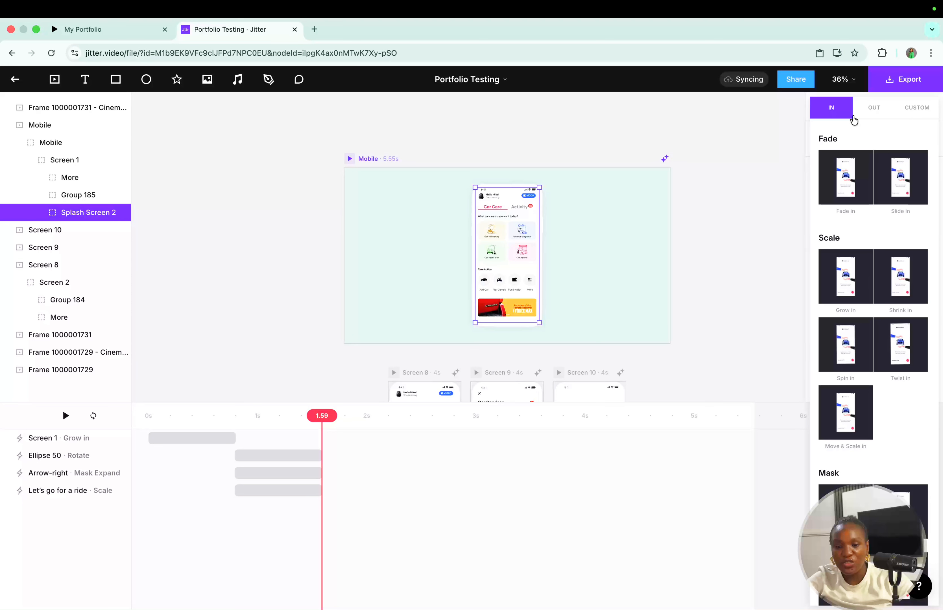
pyautogui.click(873, 113)
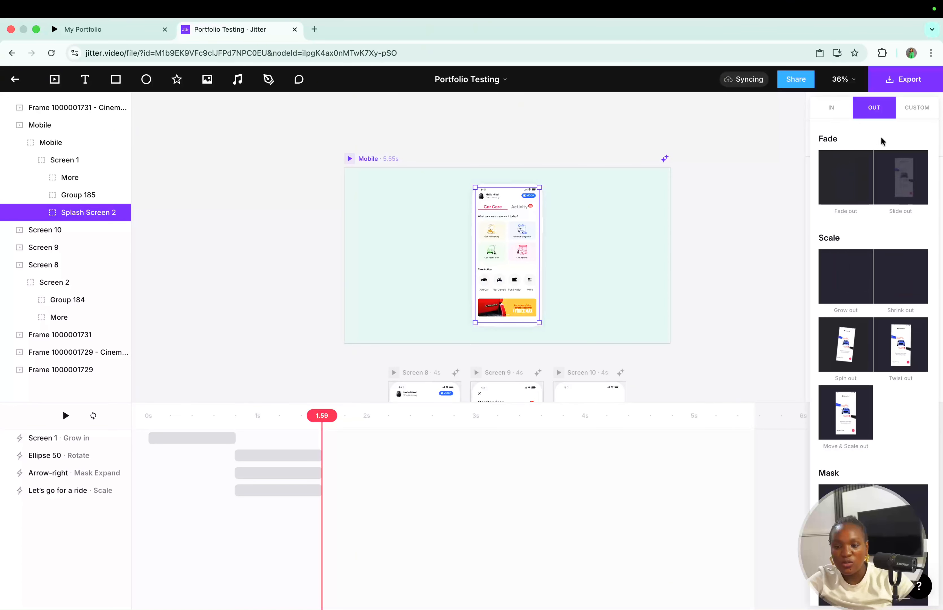
pyautogui.click(897, 175)
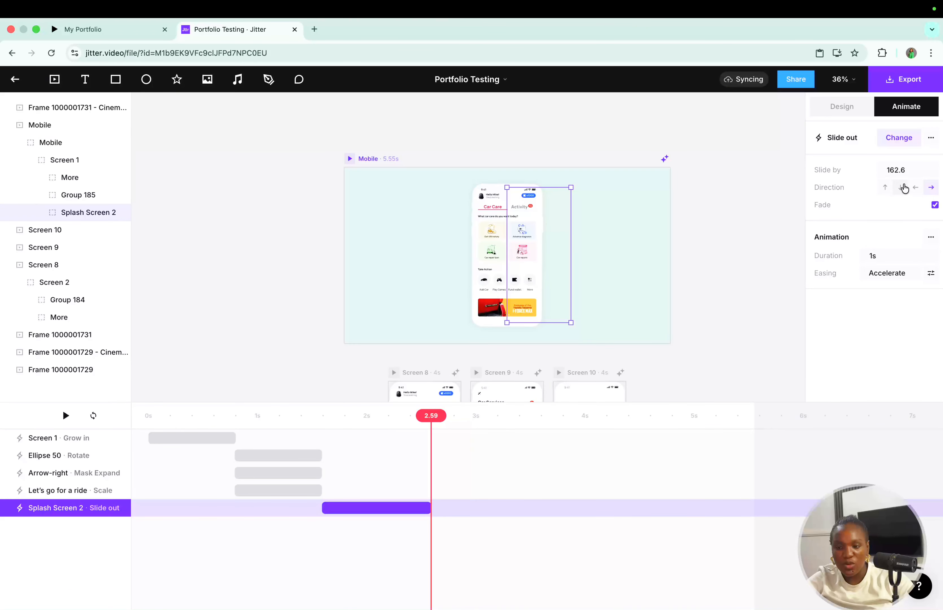
pyautogui.click(916, 188)
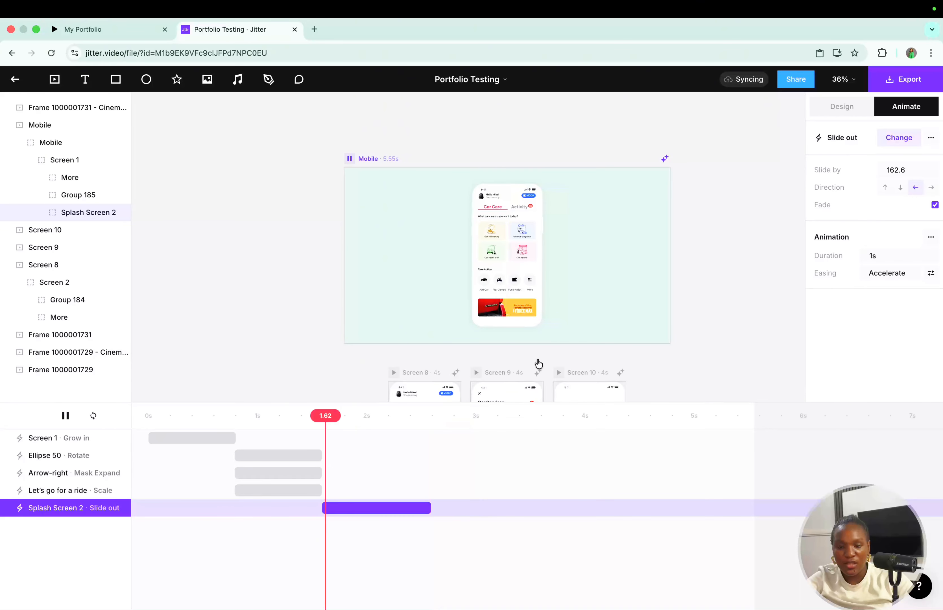
pyautogui.click(431, 416)
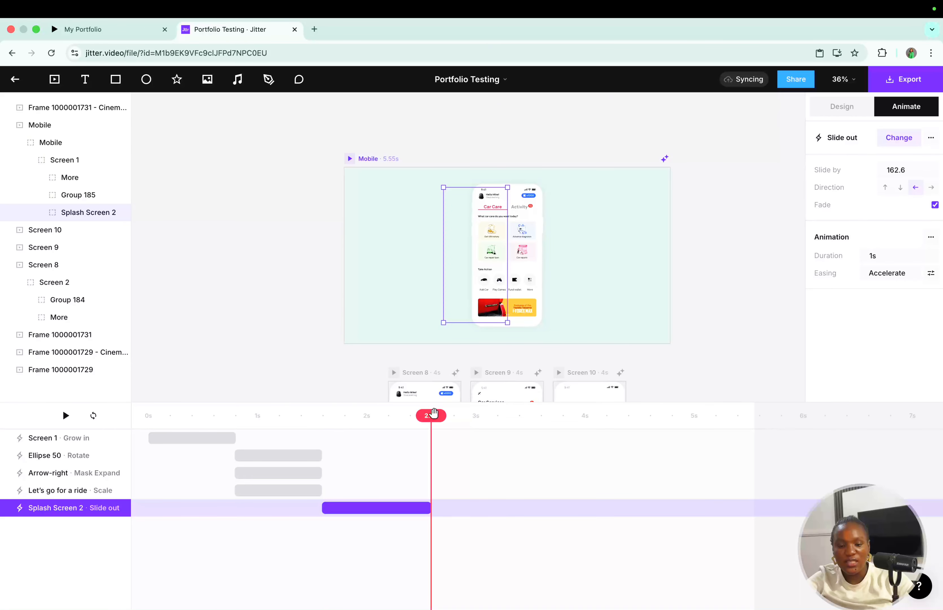
# Add a Slide in entrance animation to the pasted More group, starting at 2.05 s, and scrub through the transition
pyautogui.click(79, 178)
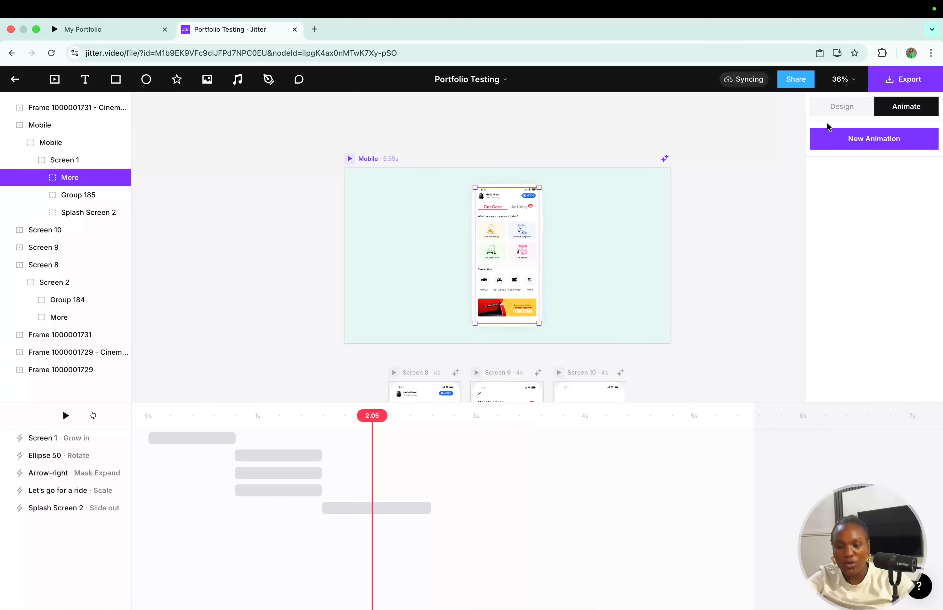
pyautogui.click(835, 139)
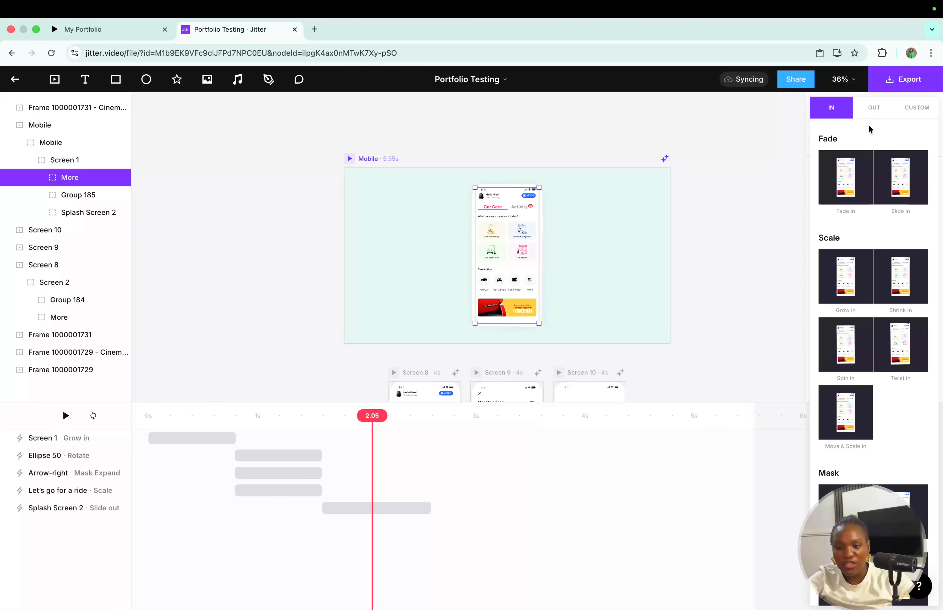
pyautogui.click(901, 178)
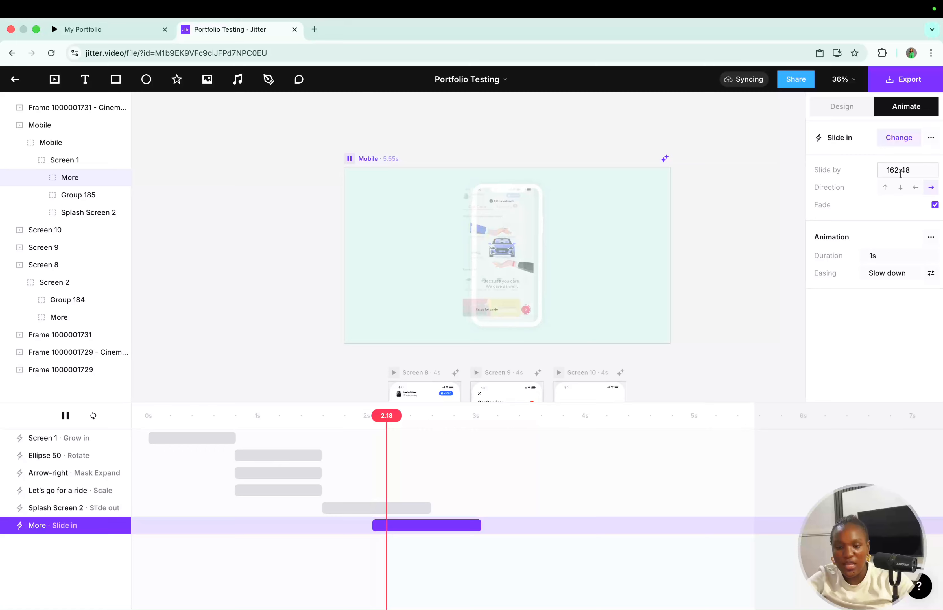
pyautogui.moveTo(387, 446)
pyautogui.mouseDown()
pyautogui.moveTo(432, 446)
pyautogui.moveTo(337, 456)
pyautogui.moveTo(381, 456)
pyautogui.mouseUp()
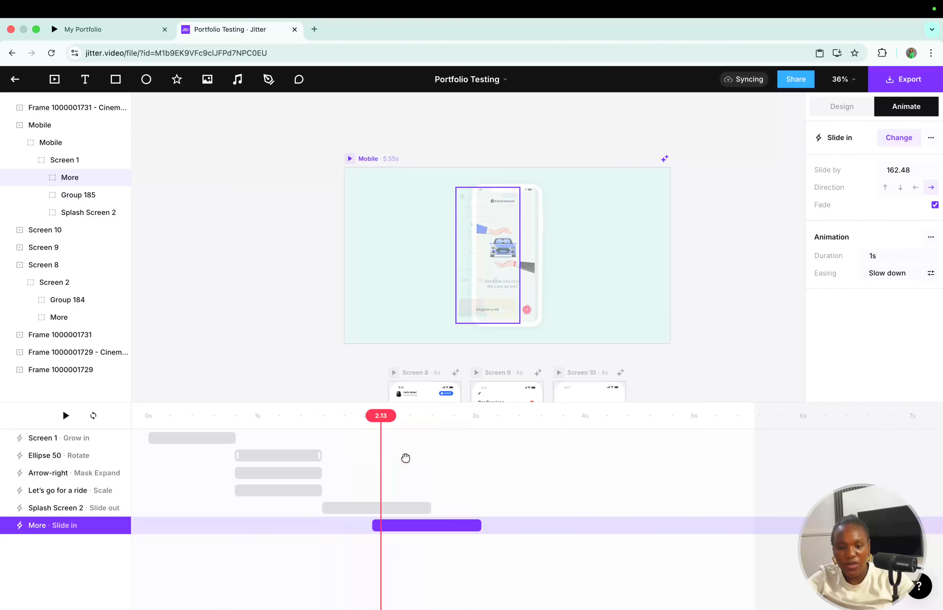
pyautogui.click(391, 455)
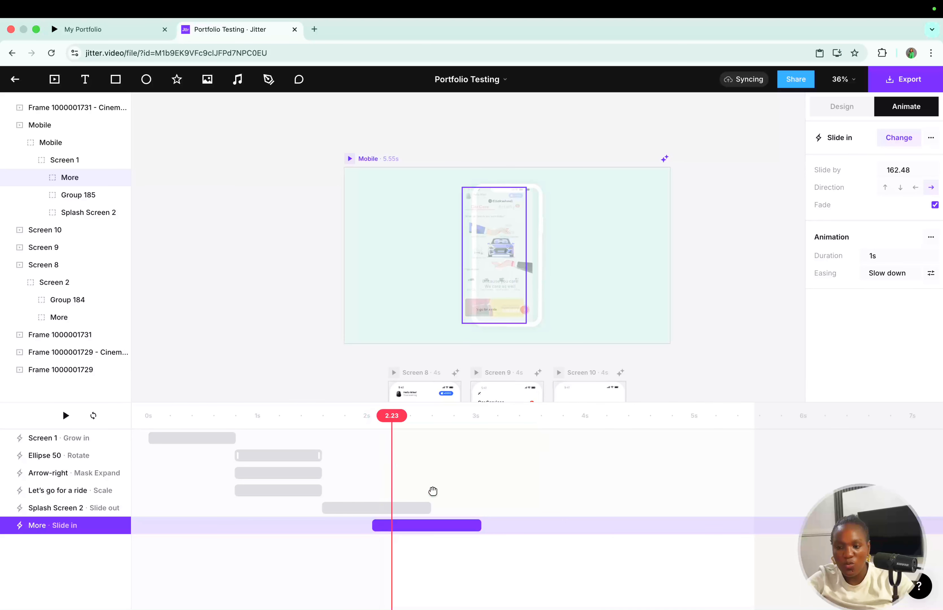
# Set the More group's Slide in direction to left and scrub through the screen transition back to 1.61 s
pyautogui.click(916, 188)
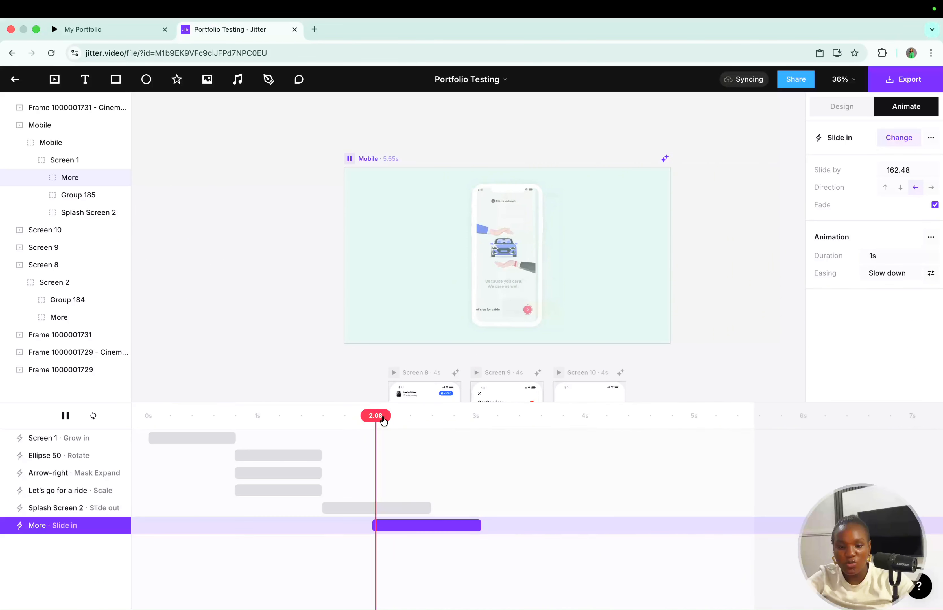
pyautogui.moveTo(383, 420); pyautogui.dragTo(432, 428)
pyautogui.moveTo(458, 432); pyautogui.dragTo(324, 431)
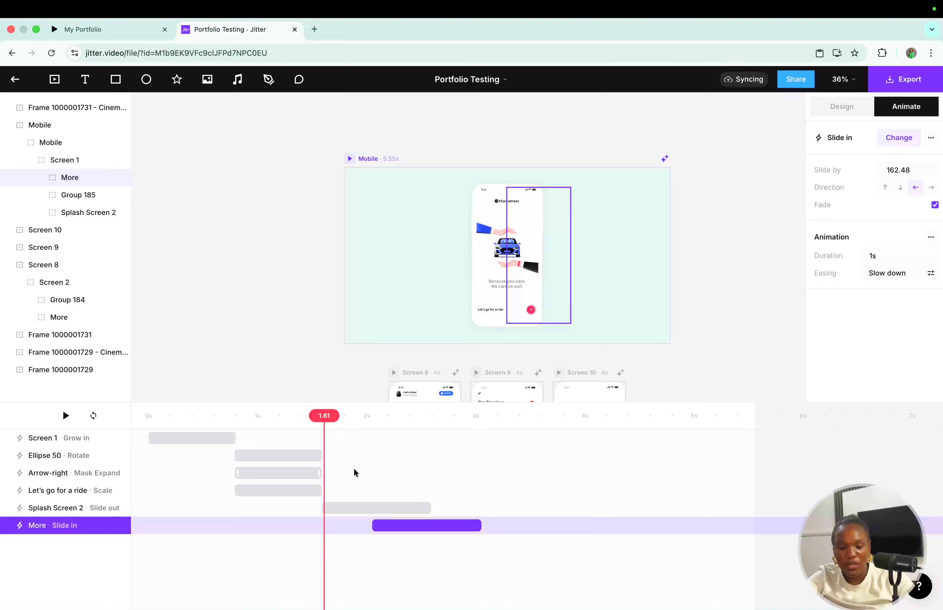
# Shorten Splash Screen 2's Slide out to 0.38 s and the More group's Slide in to end at 2.16 s, overlapping the two
pyautogui.click(361, 508)
pyautogui.moveTo(427, 506); pyautogui.dragTo(382, 507)
pyautogui.click(412, 527)
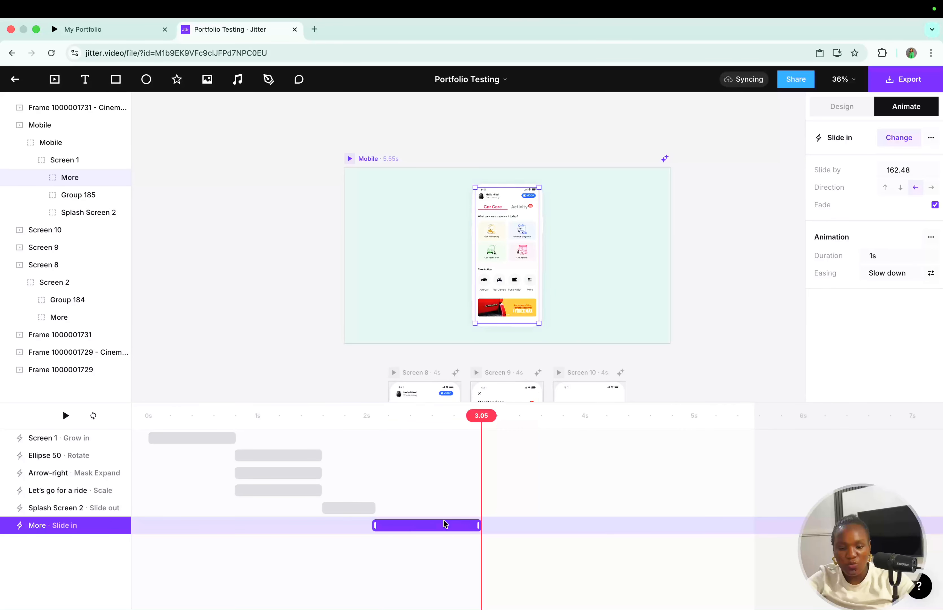
pyautogui.moveTo(420, 525); pyautogui.dragTo(147, 420)
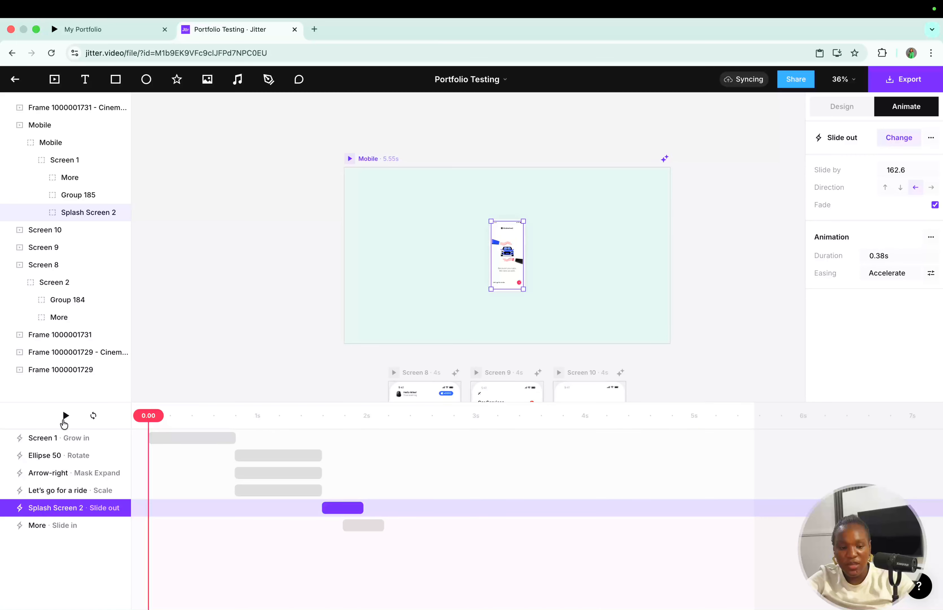
# Play the Mobile animation from the start and scrub through the screen transition to 2.16 s
pyautogui.click(65, 417)
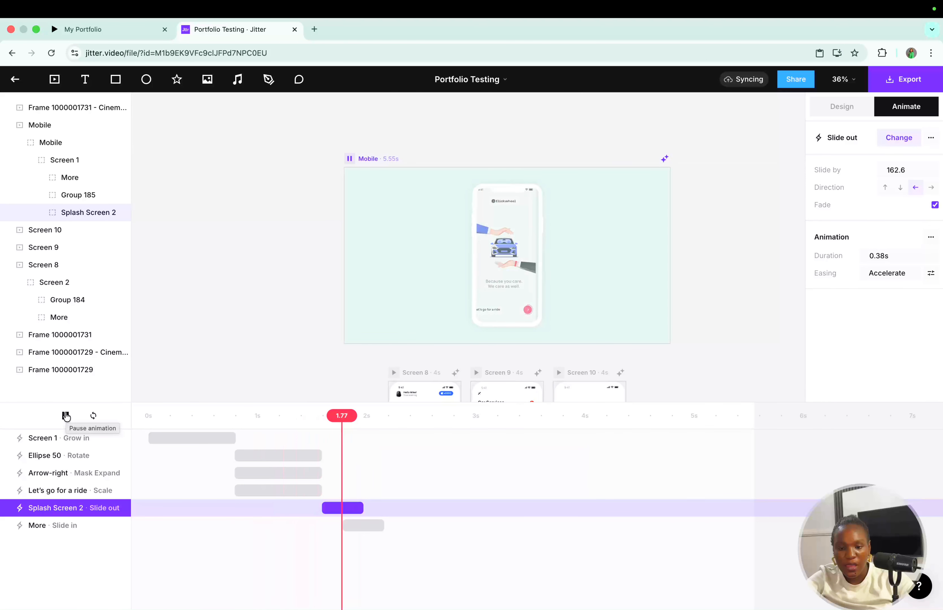
pyautogui.click(66, 416)
pyautogui.scroll(-2, 378, 366)
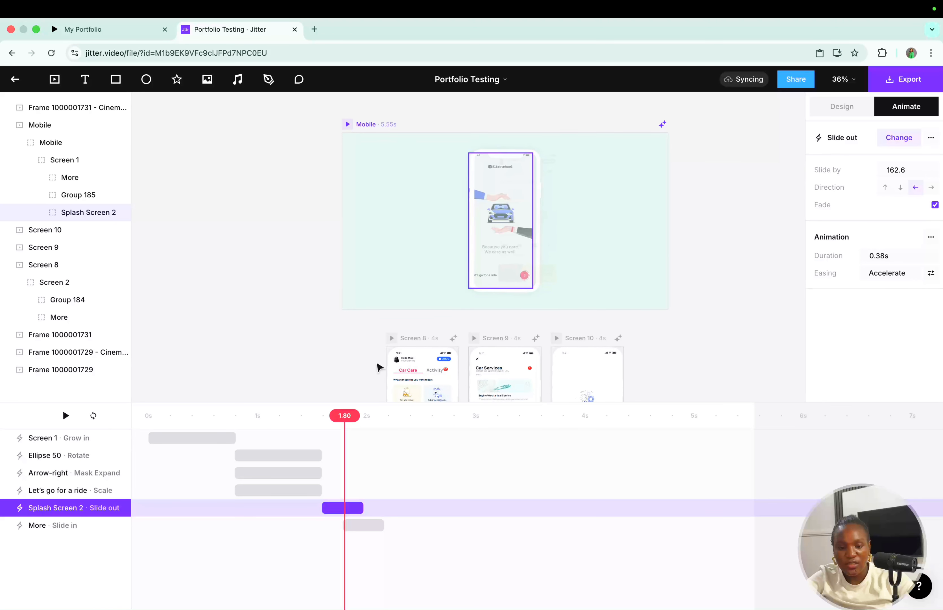
pyautogui.scroll(-2, 378, 368)
pyautogui.moveTo(345, 415); pyautogui.dragTo(385, 414)
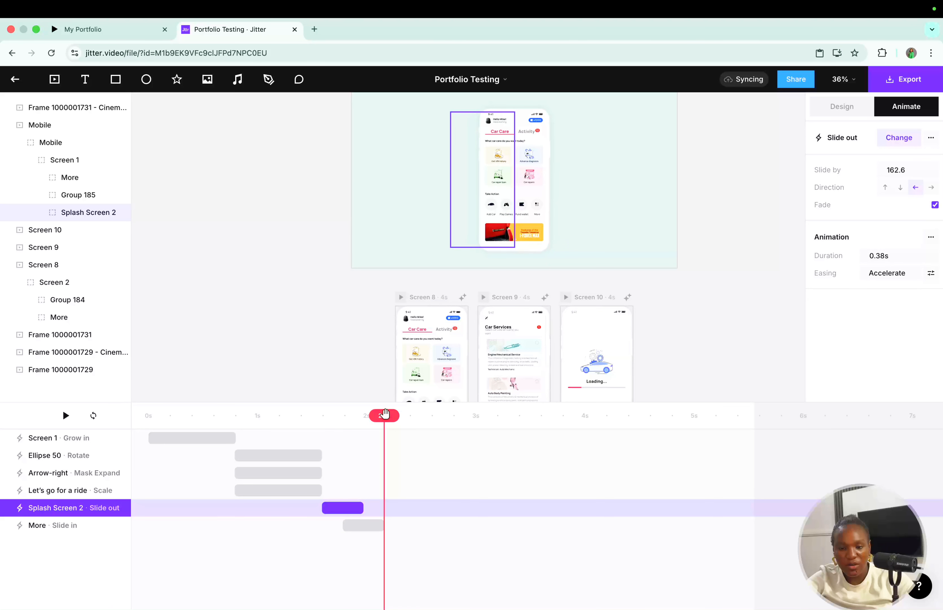
# Add a custom Stroke animation to the Car repairs card on the Mobile artboard, starting at 2.16 s
pyautogui.click(617, 276)
pyautogui.scroll(6, 537, 190)
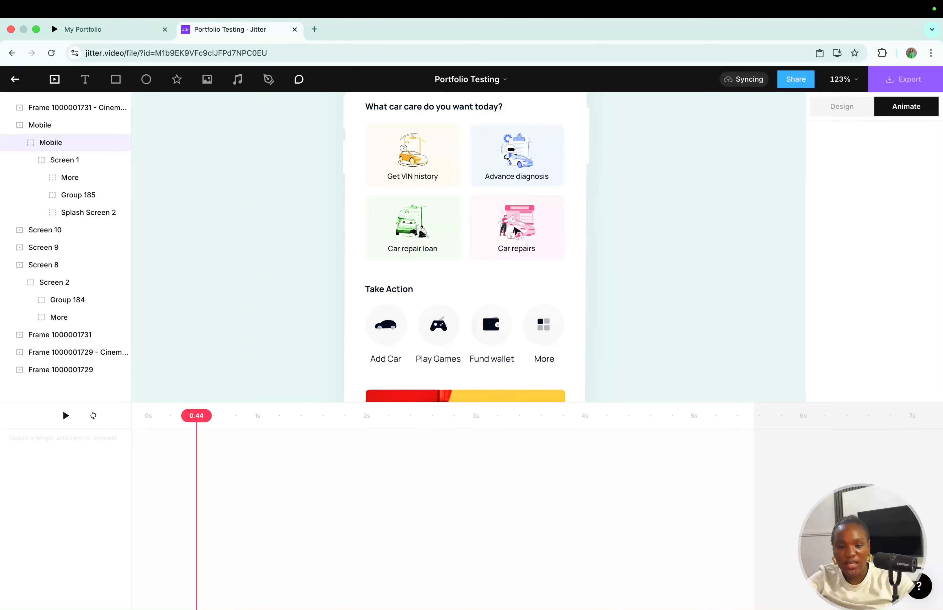
pyautogui.click(529, 232)
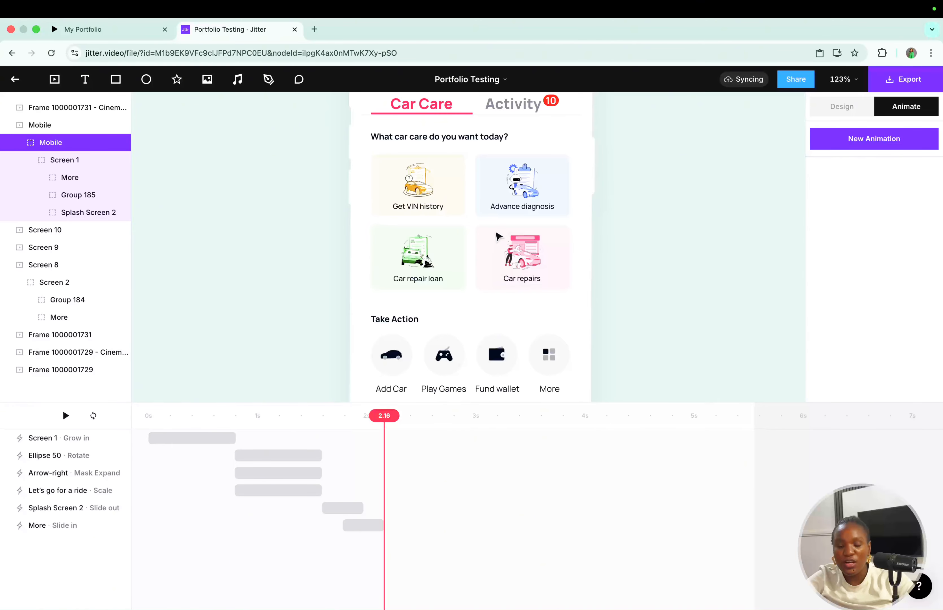
pyautogui.click(541, 241)
pyautogui.scroll(-5, 539, 246)
pyautogui.doubleClick(537, 251)
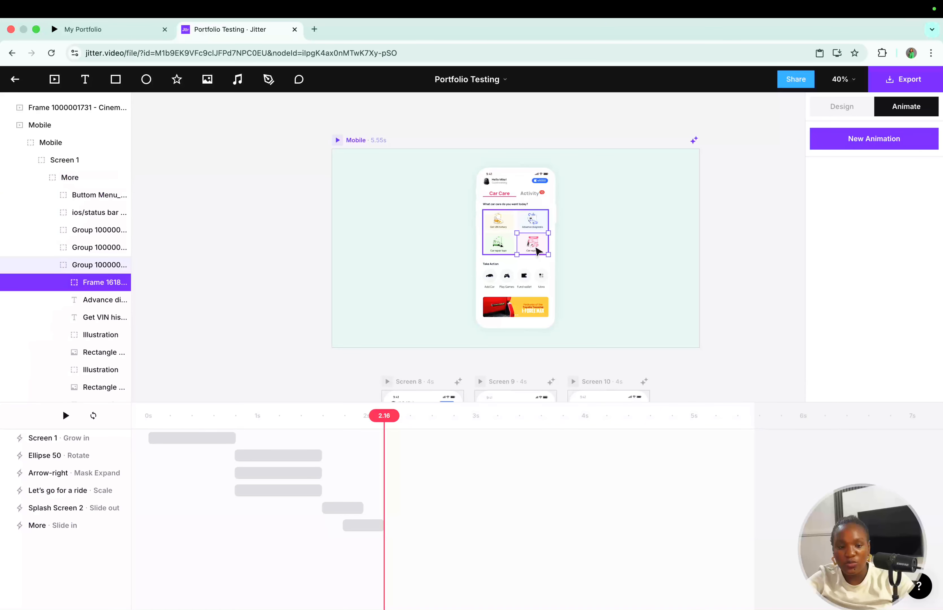
pyautogui.scroll(3, 538, 251)
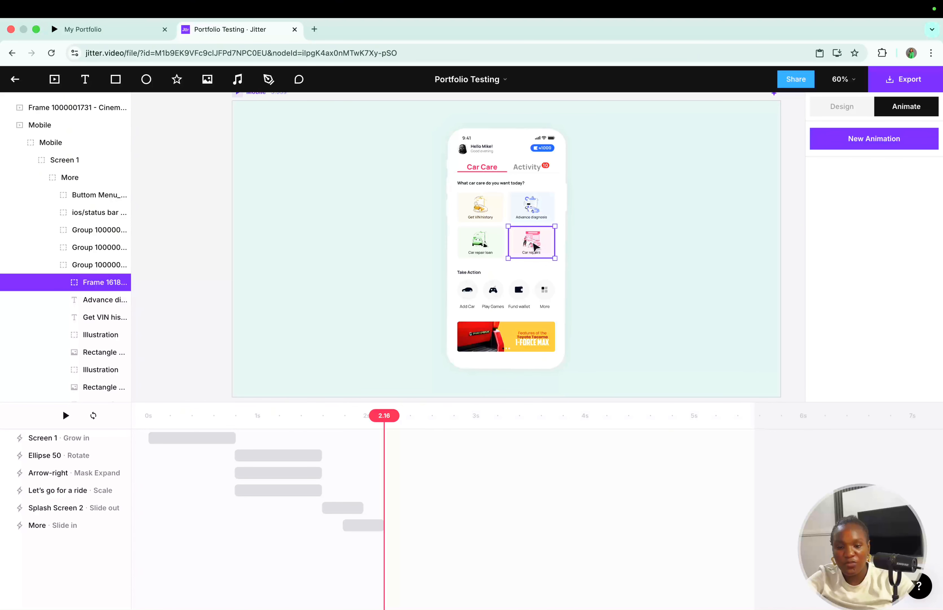
pyautogui.click(841, 138)
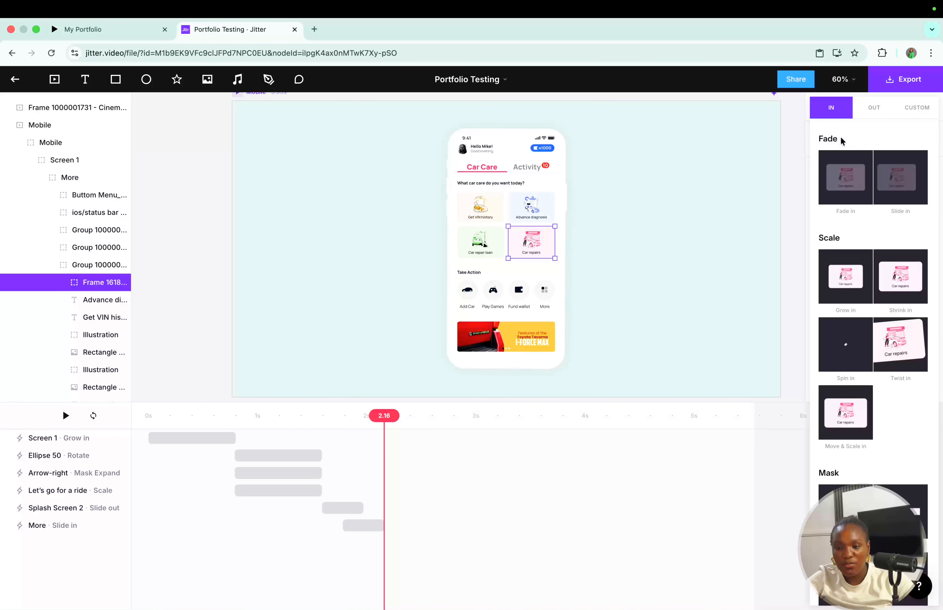
pyautogui.scroll(-7, 895, 327)
pyautogui.scroll(10, 896, 327)
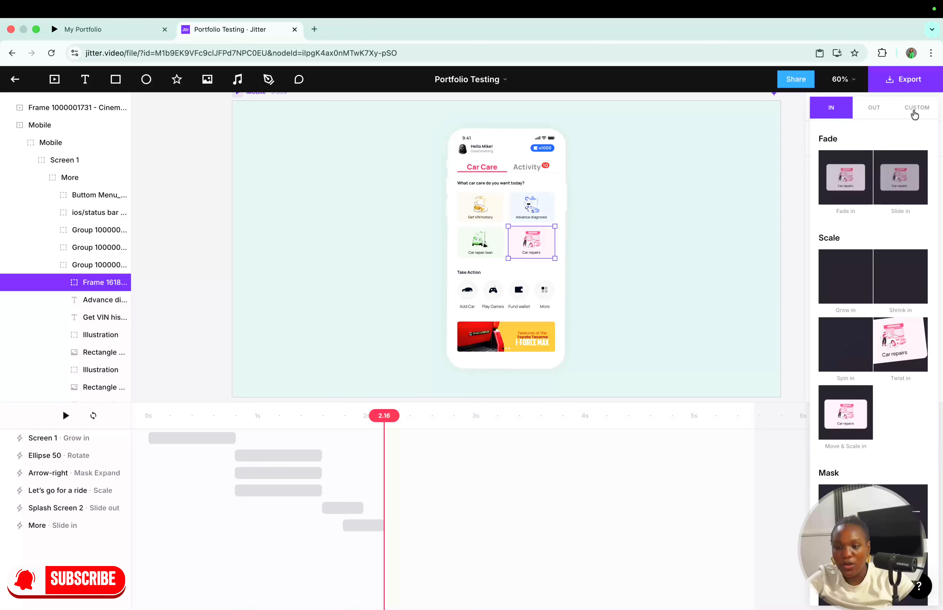
pyautogui.click(914, 113)
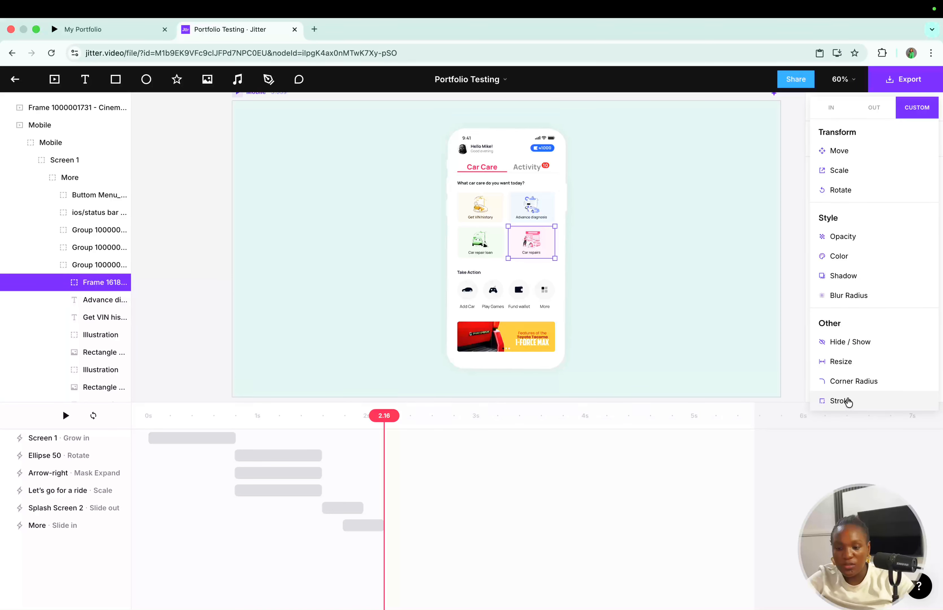
pyautogui.click(847, 401)
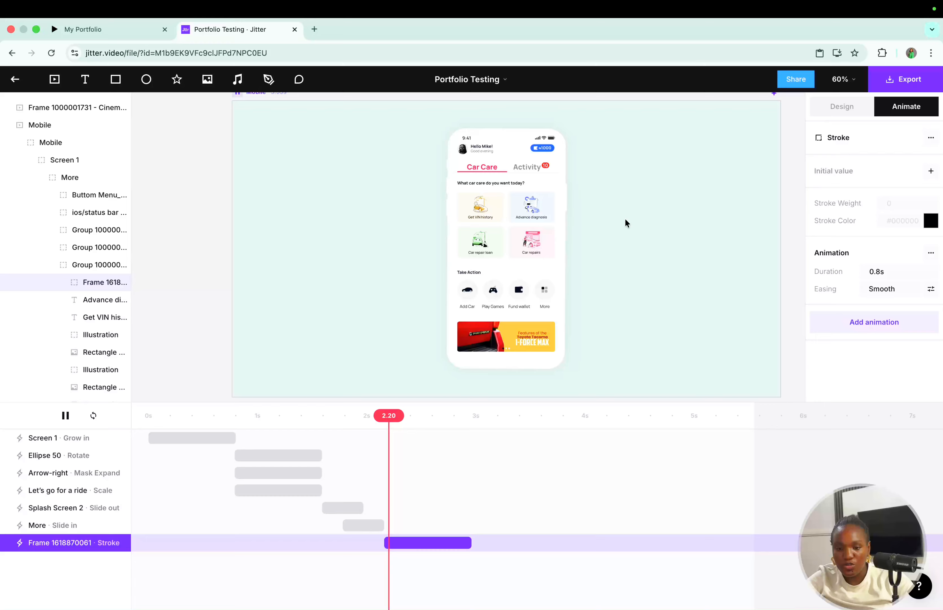
# Set the stroke weight of the Car repairs card's Stroke animation to 1
pyautogui.click(899, 203)
pyautogui.write('1')
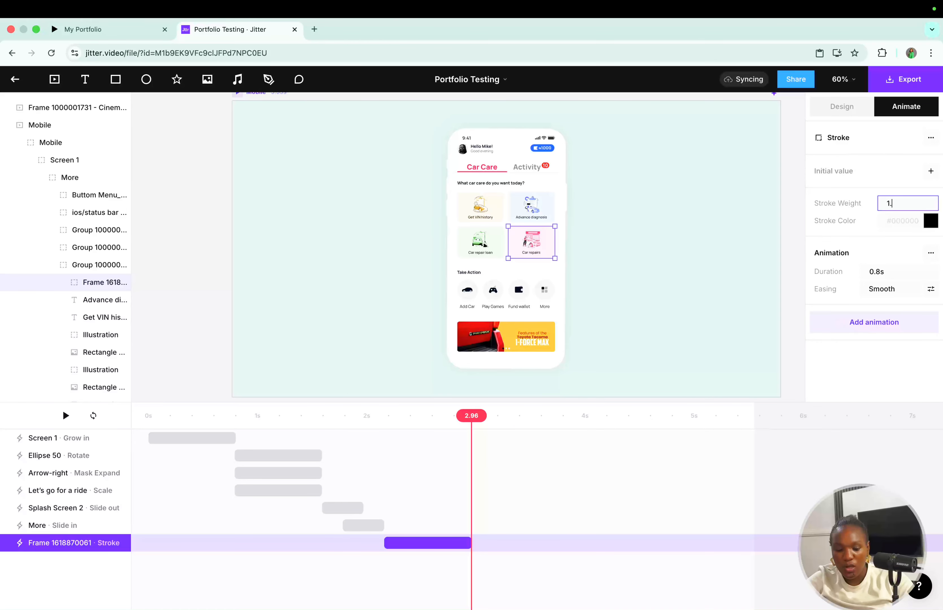